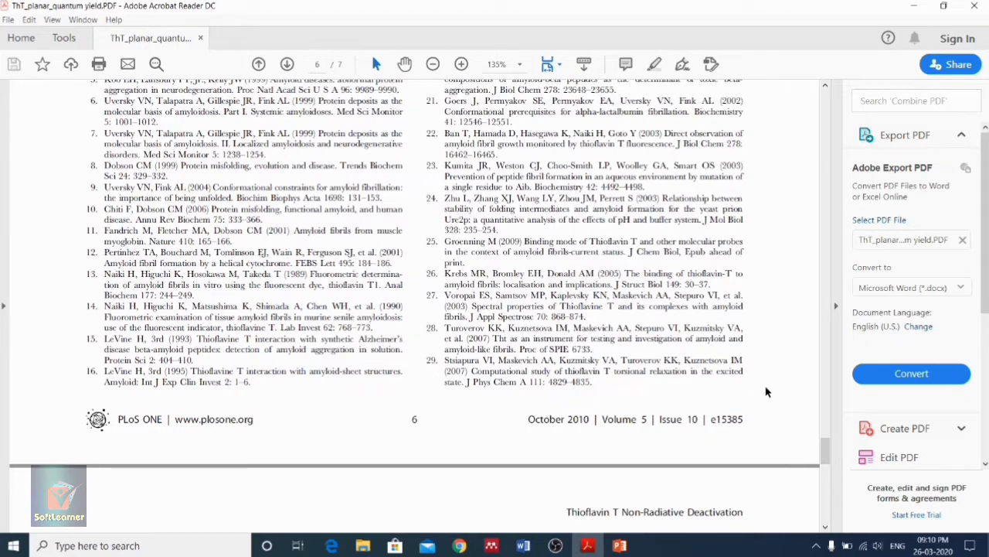
left_click_drag(825, 453, 825, 475)
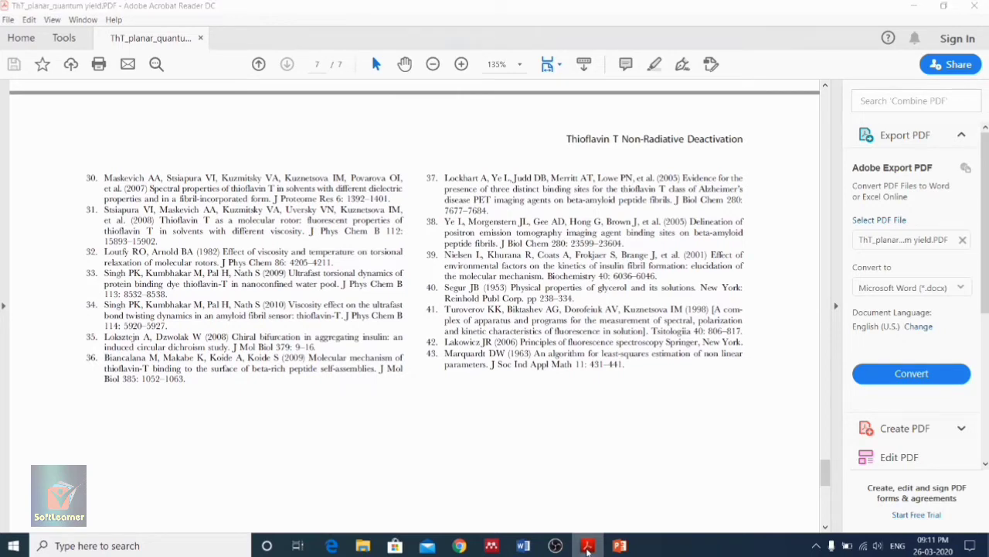
left_click(460, 546)
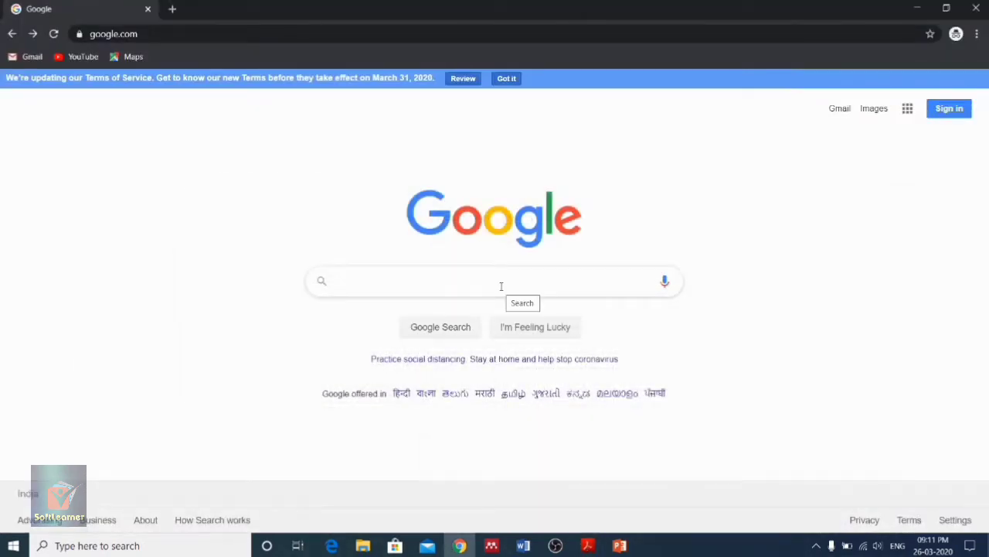
type("me")
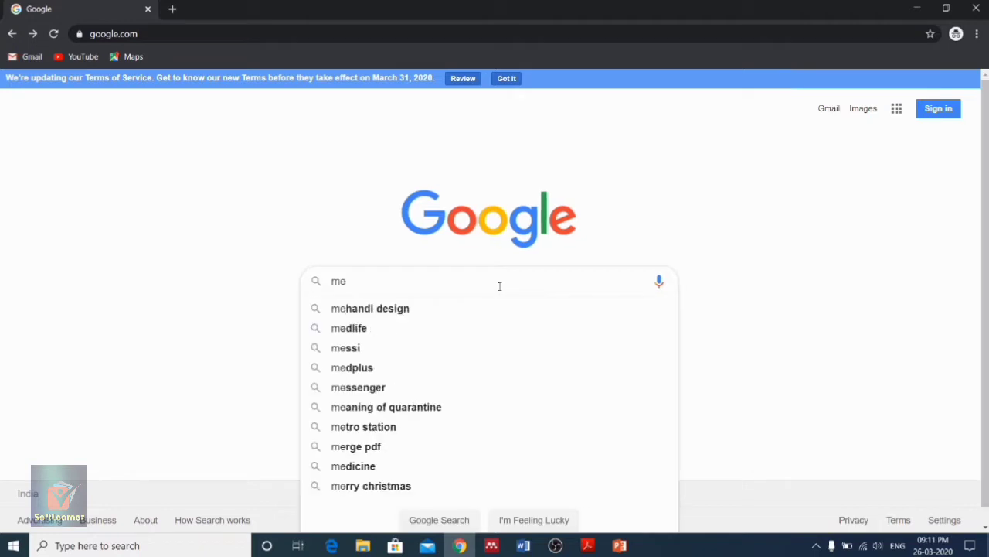
type("nde")
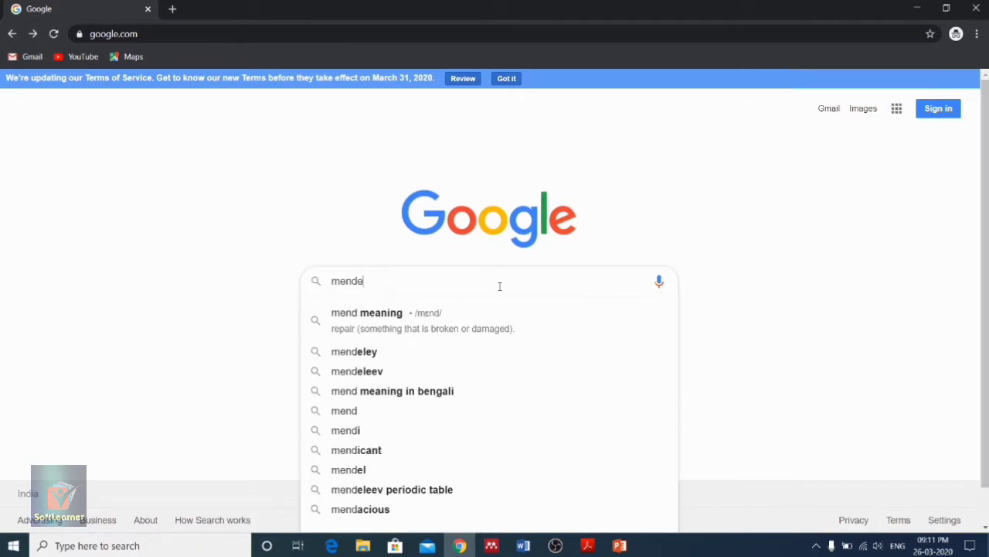
type("le")
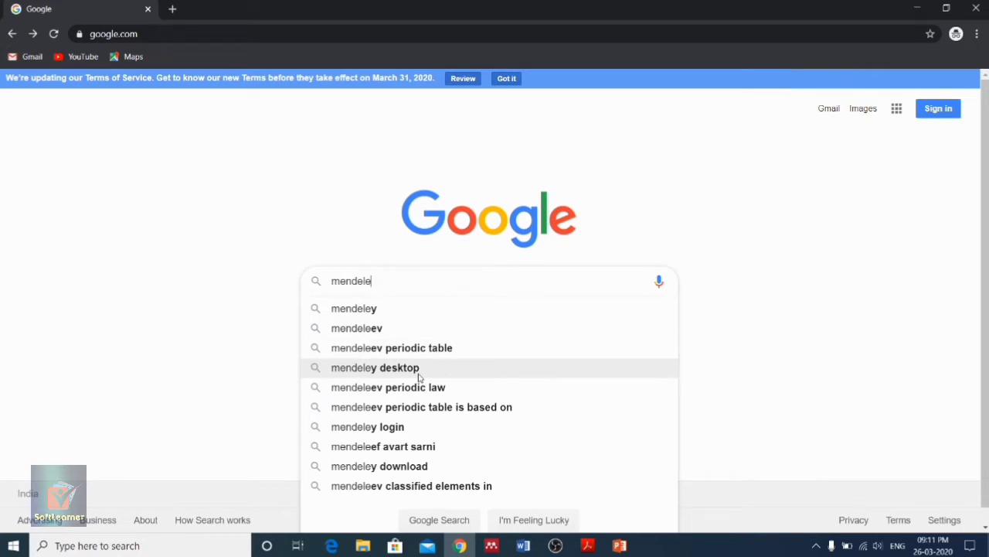
type("y de")
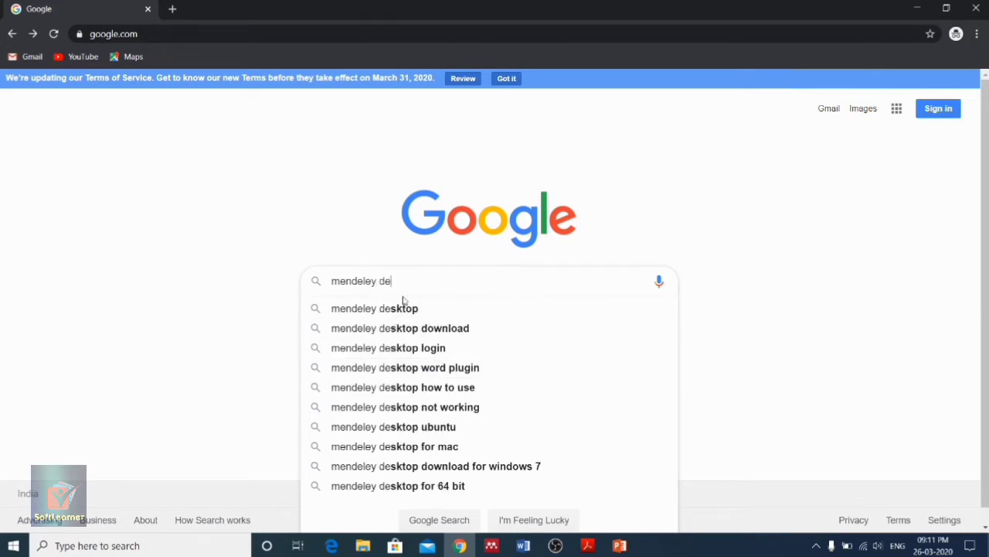
left_click(401, 315)
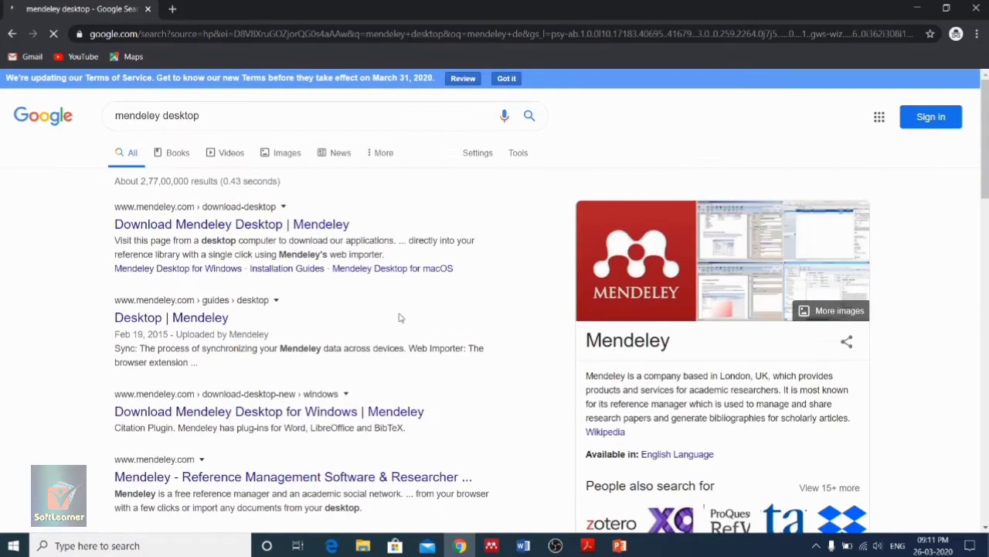
left_click(228, 225)
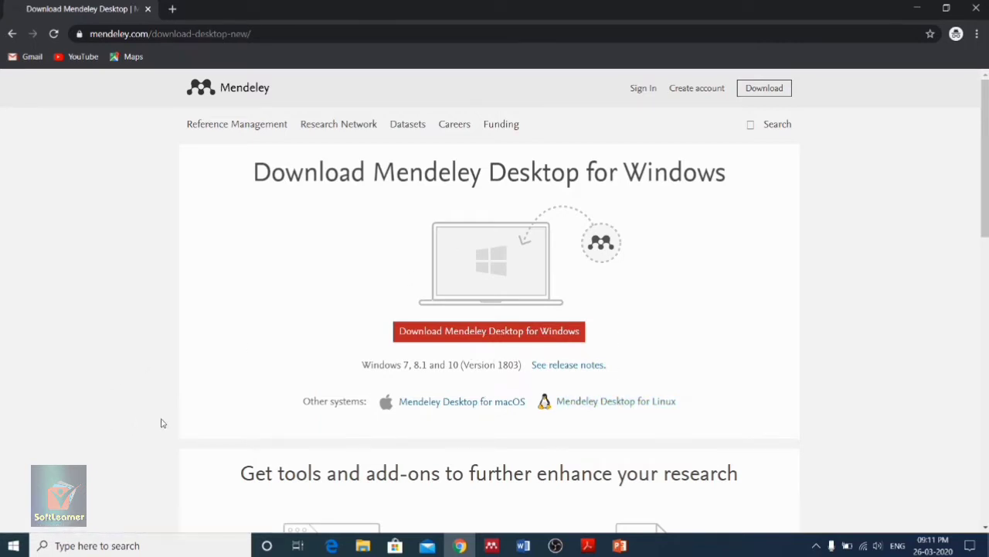
Step: Switch to Mendeley Desktop and look through the library, folder and group entries
left_click(492, 546)
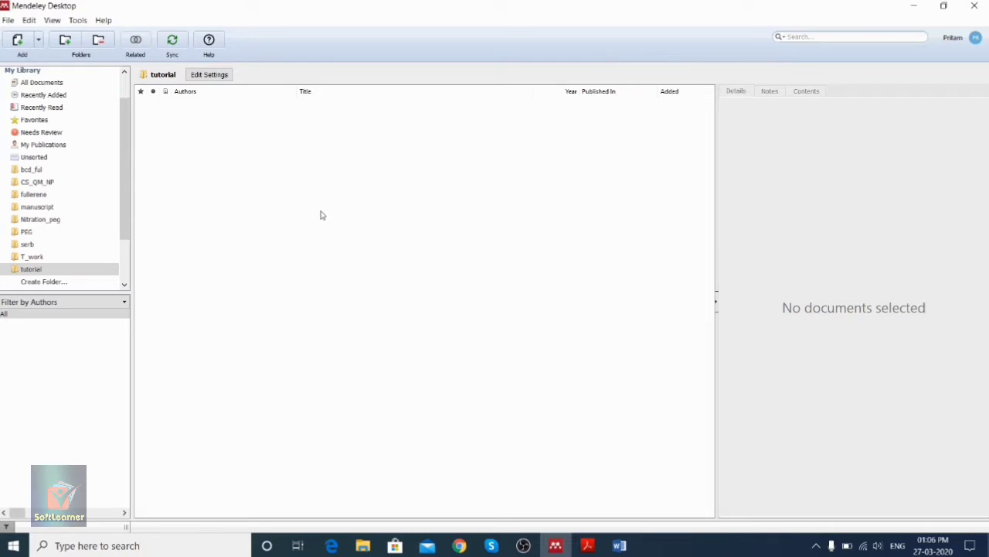
scroll(23, 127, "up", 1)
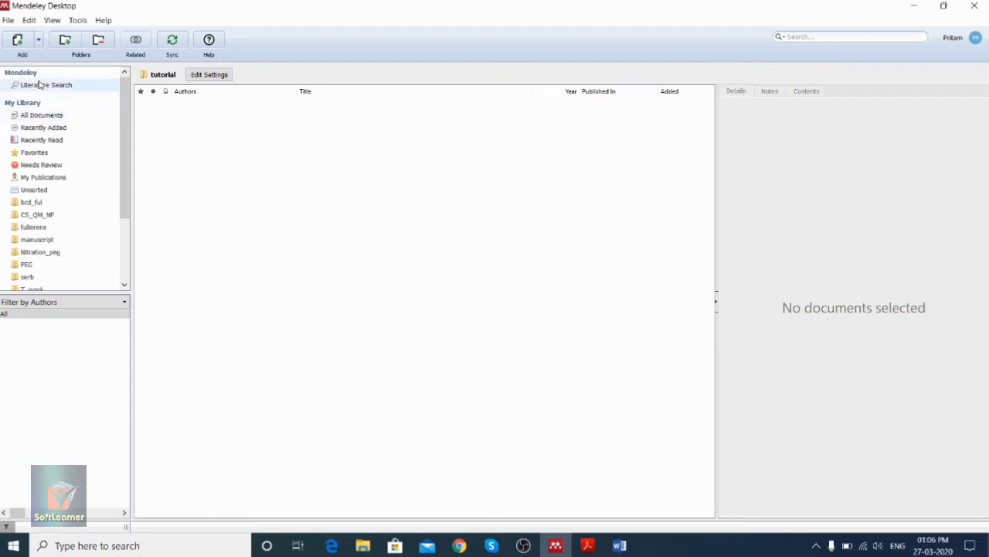
scroll(48, 224, "down", 3)
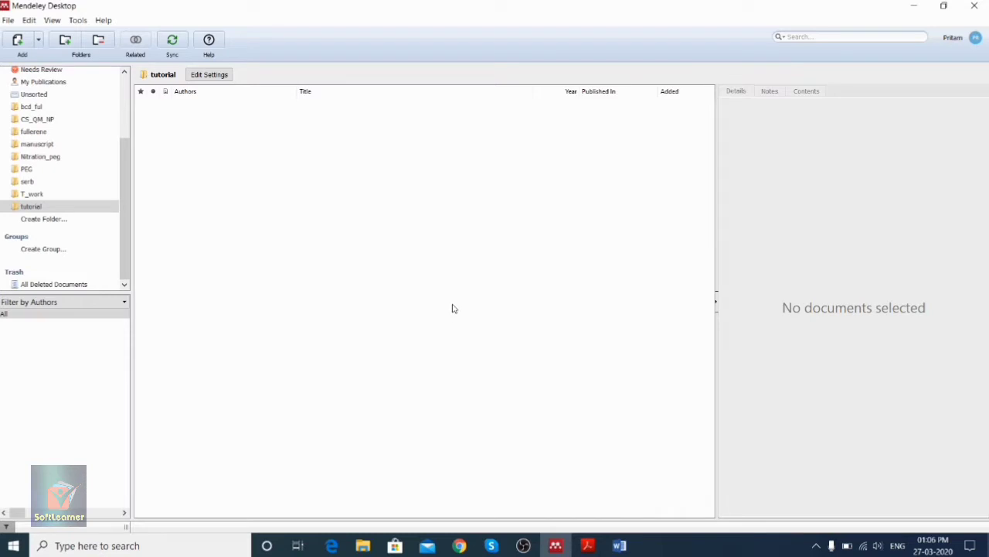
Step: Import the Acs_nano PDF from the Mendeley_tutorial folder in File Explorer into Mendeley's tutorial folder and show the paper's details
left_click(366, 545)
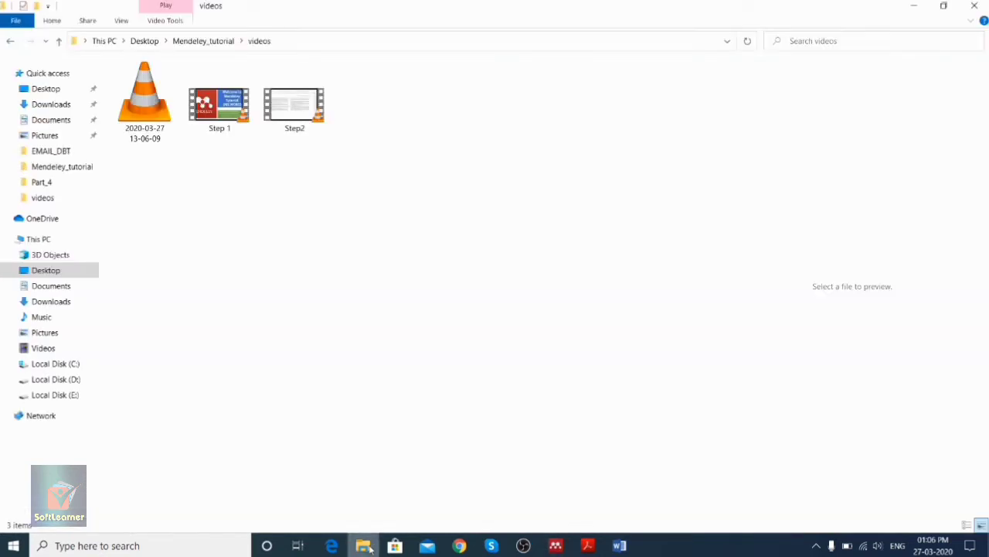
left_click(10, 41)
left_click(323, 223)
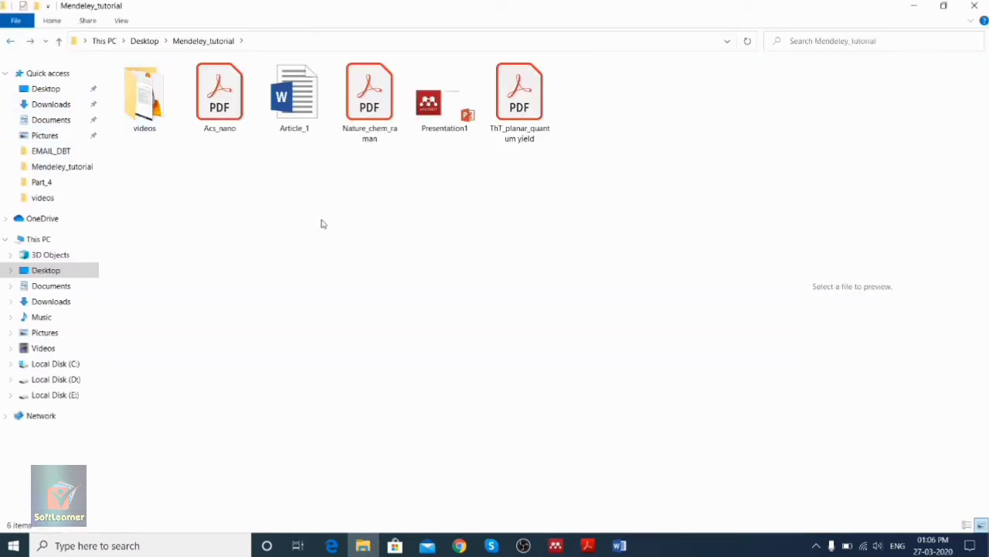
left_click(243, 102)
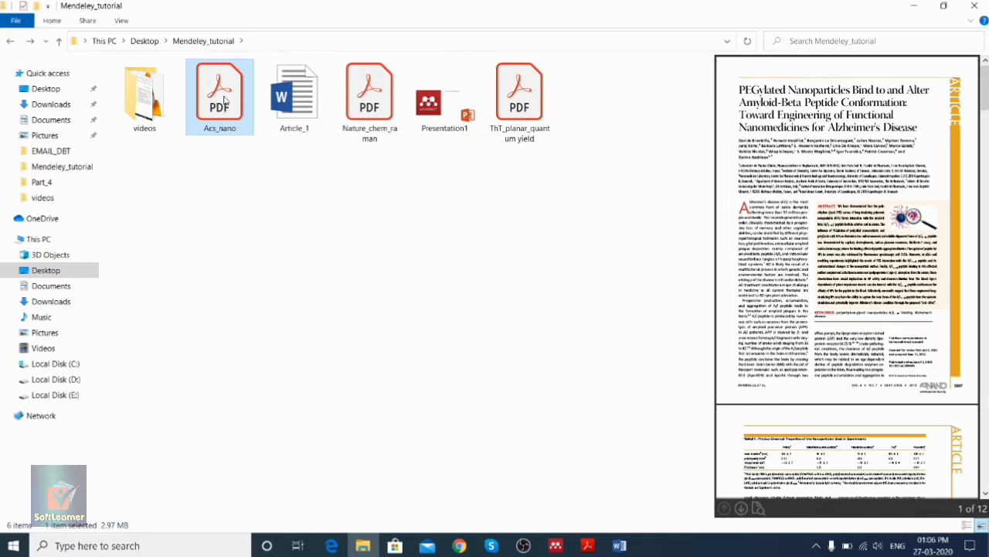
left_click_drag(224, 98, 405, 205)
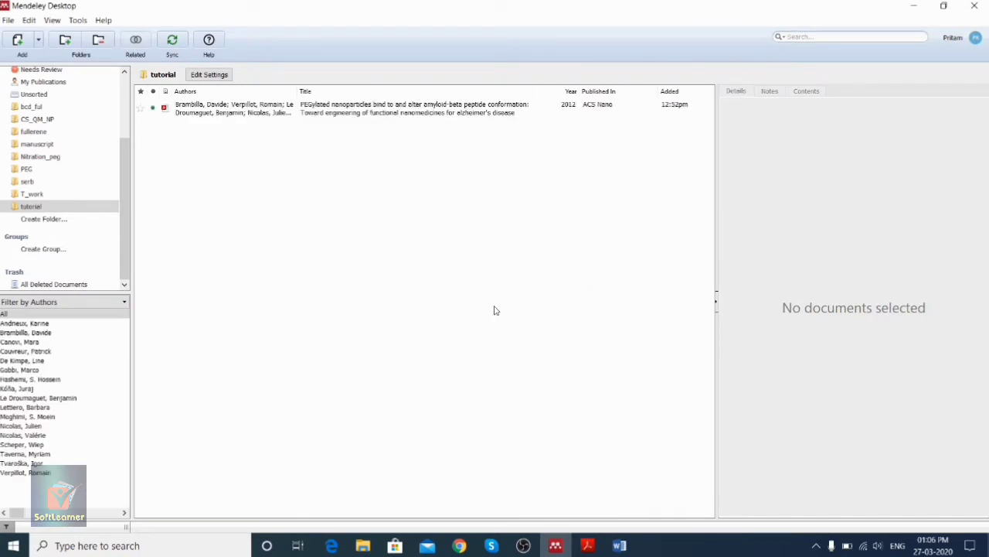
left_click(308, 110)
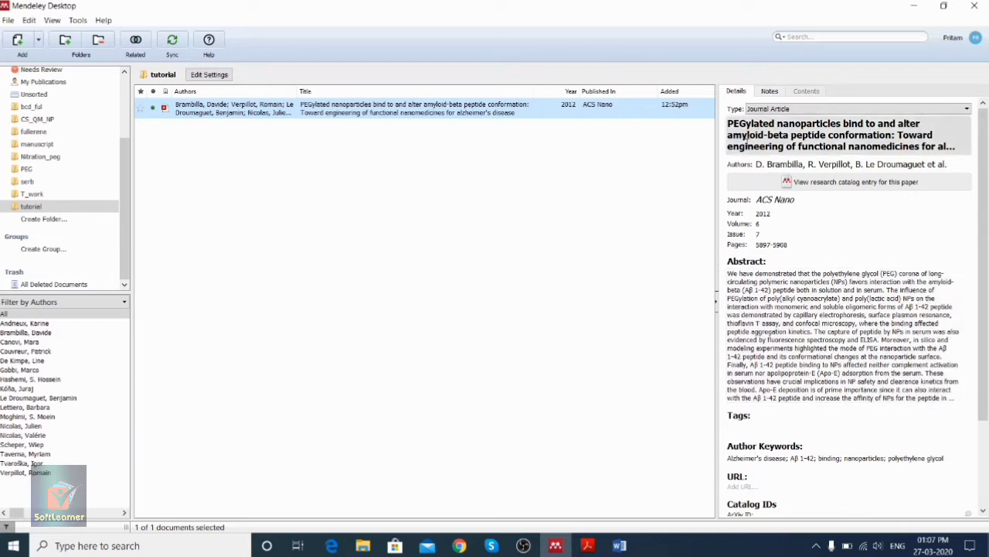
Step: Add the ThT_planar_quantum yield PDF to the tutorial folder with Add Files and show its details
left_click(39, 46)
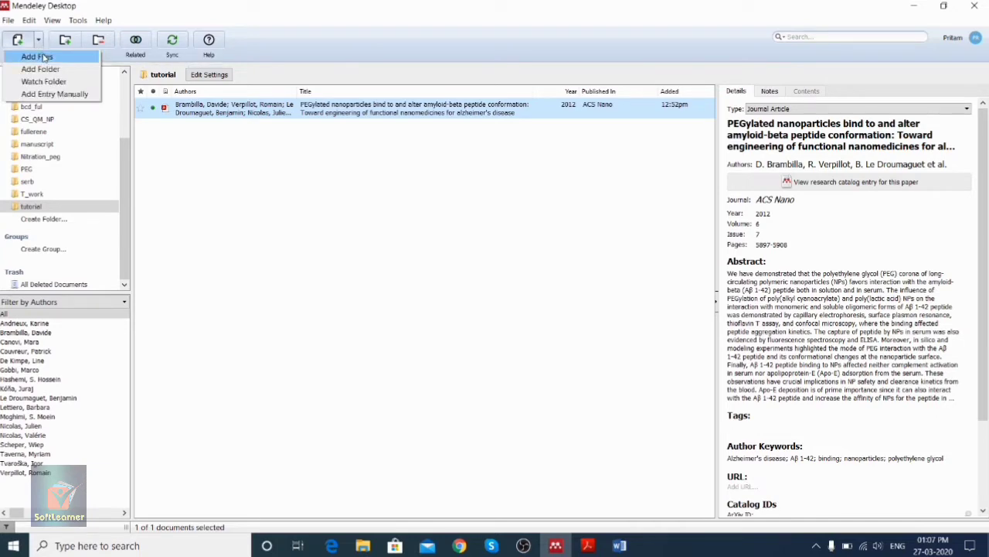
left_click(37, 57)
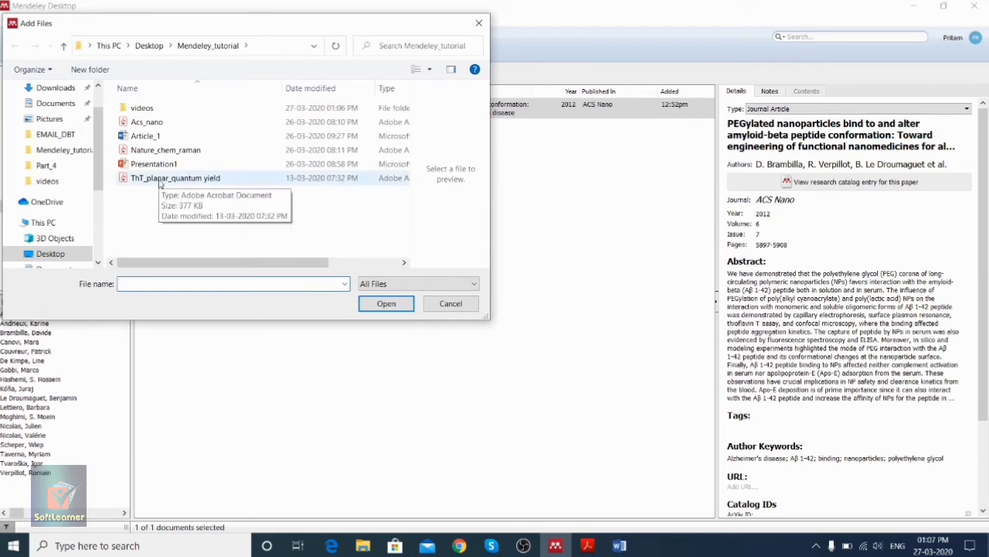
left_click(160, 180)
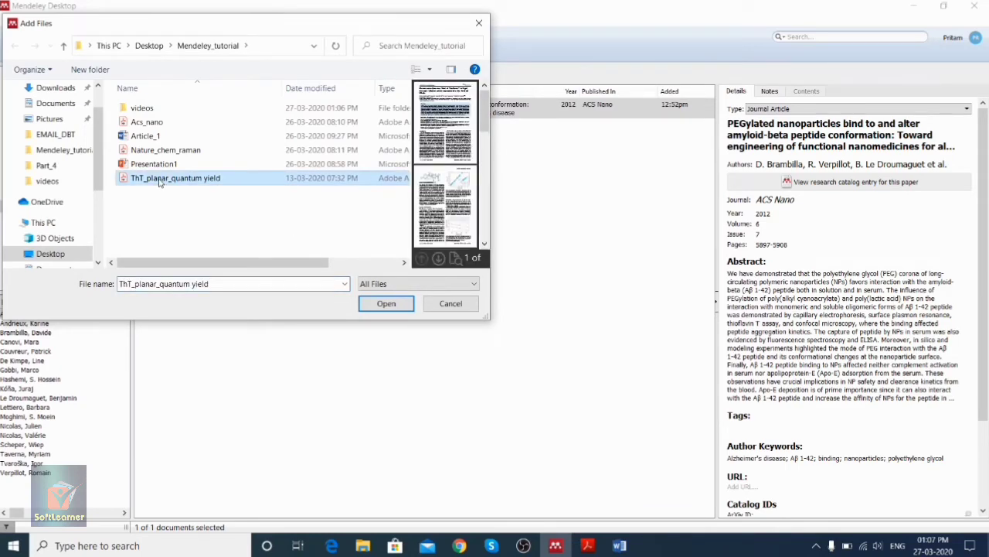
left_click(385, 303)
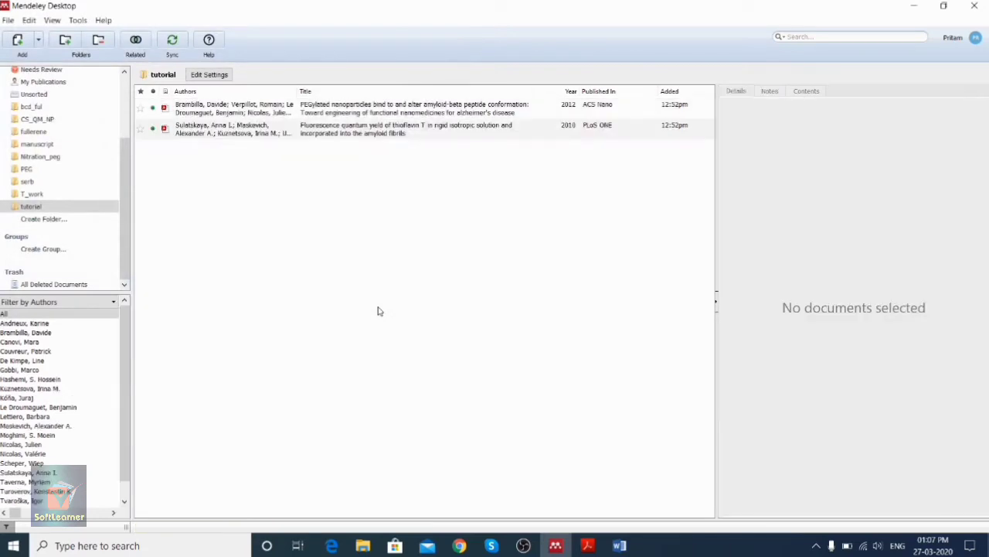
left_click(377, 134)
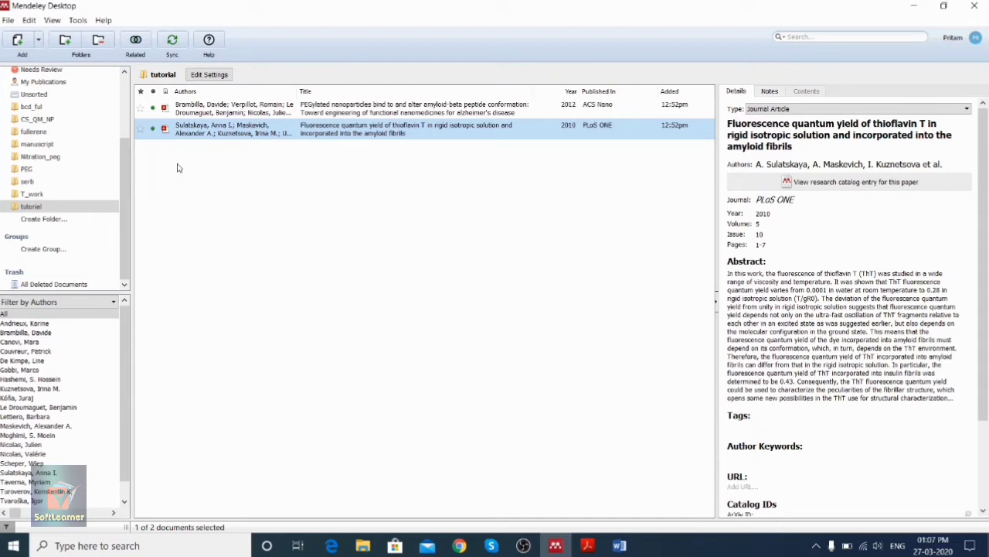
left_click(40, 44)
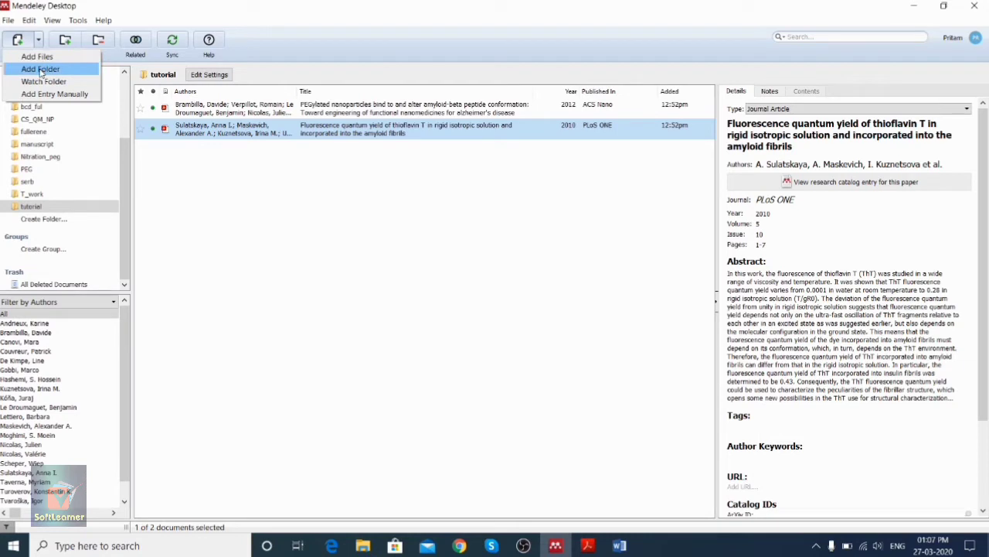
left_click(41, 70)
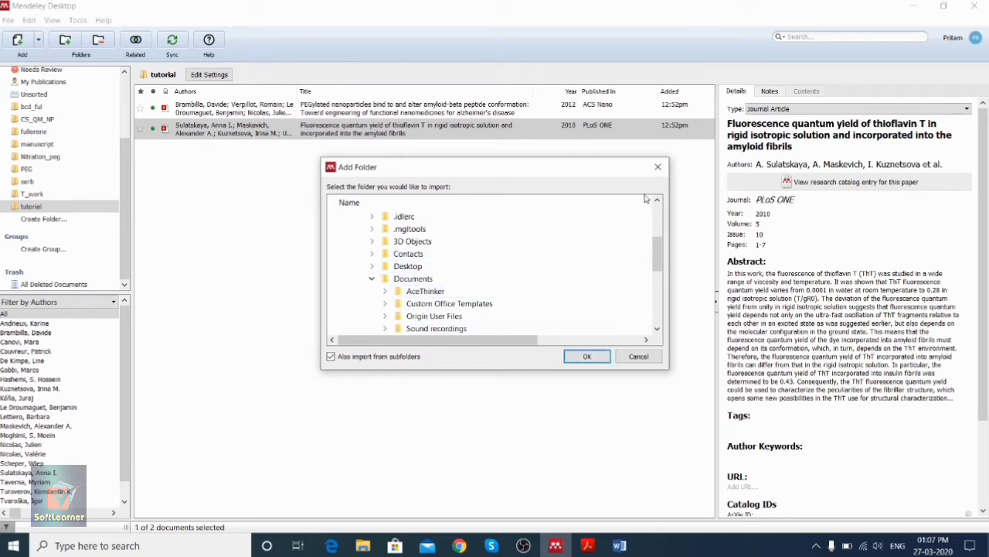
left_click(658, 169)
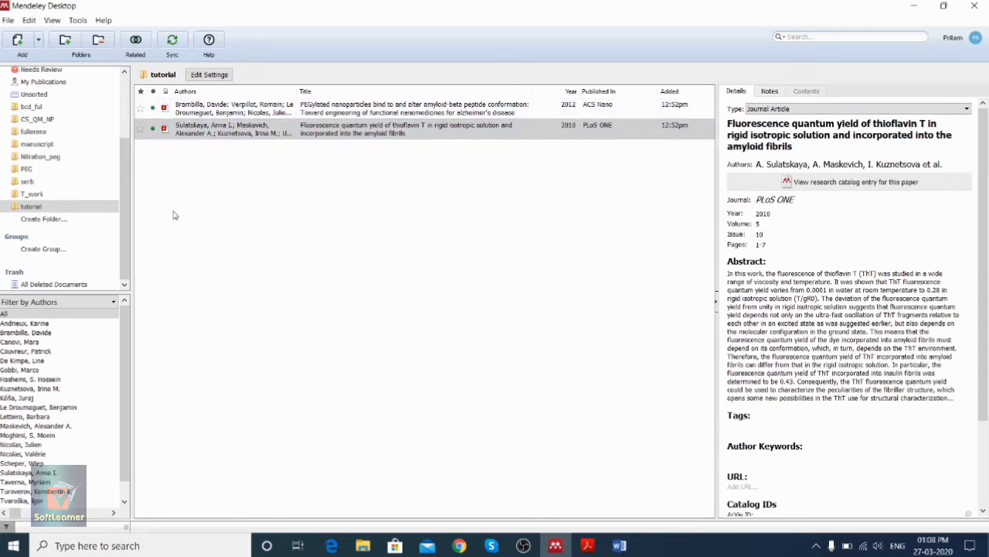
left_click(565, 236)
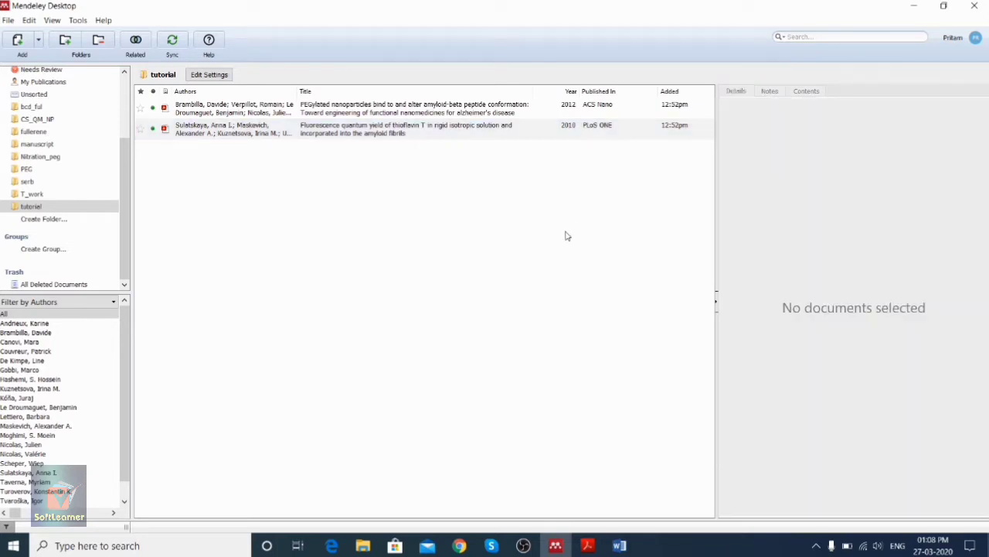
Step: Review the bibliographic details of the ACS Nano and PLoS ONE papers in turn
left_click(304, 108)
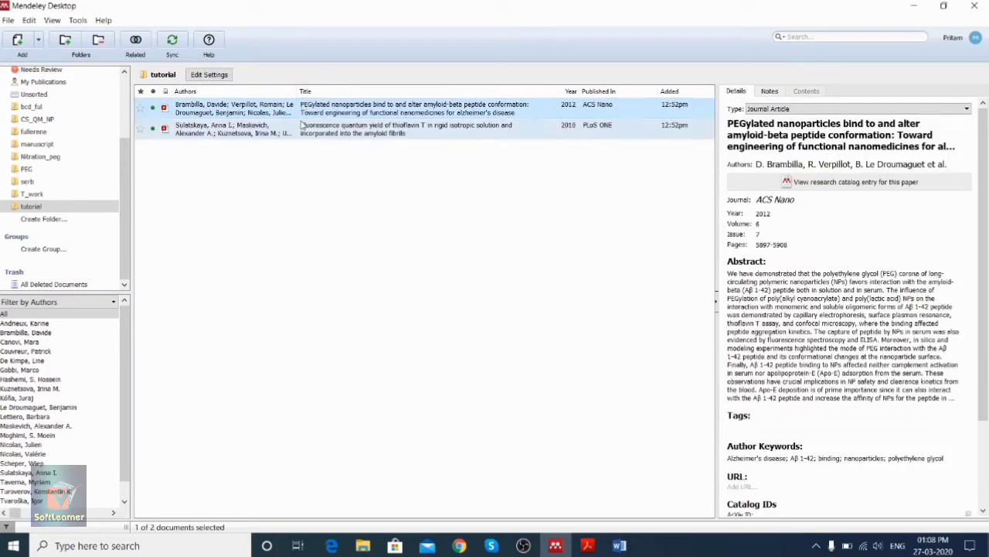
left_click(304, 129)
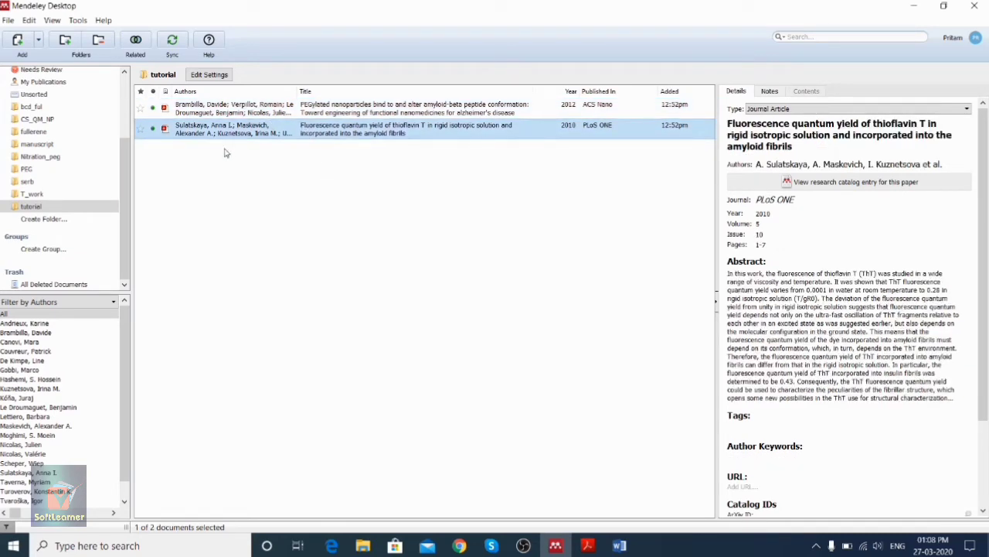
left_click(666, 116)
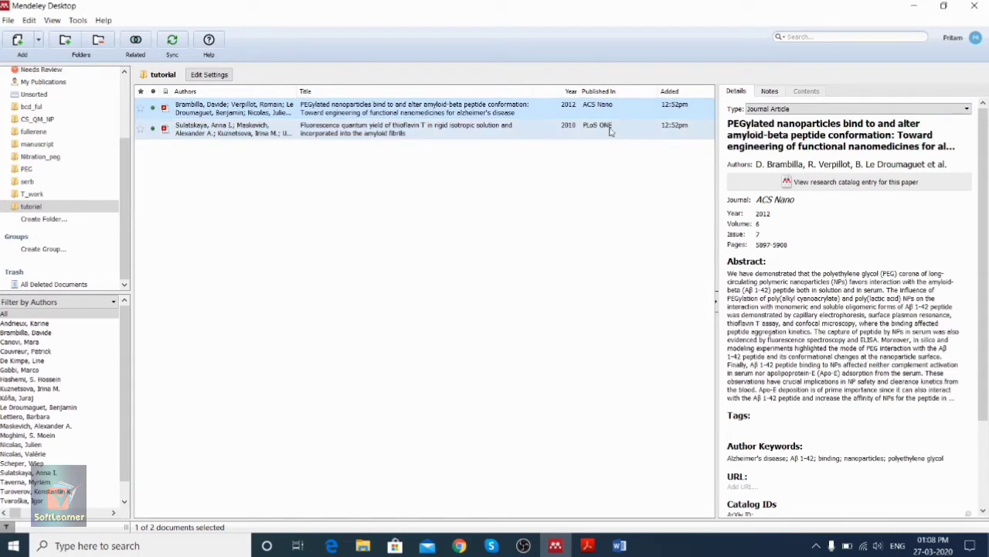
left_click(609, 130)
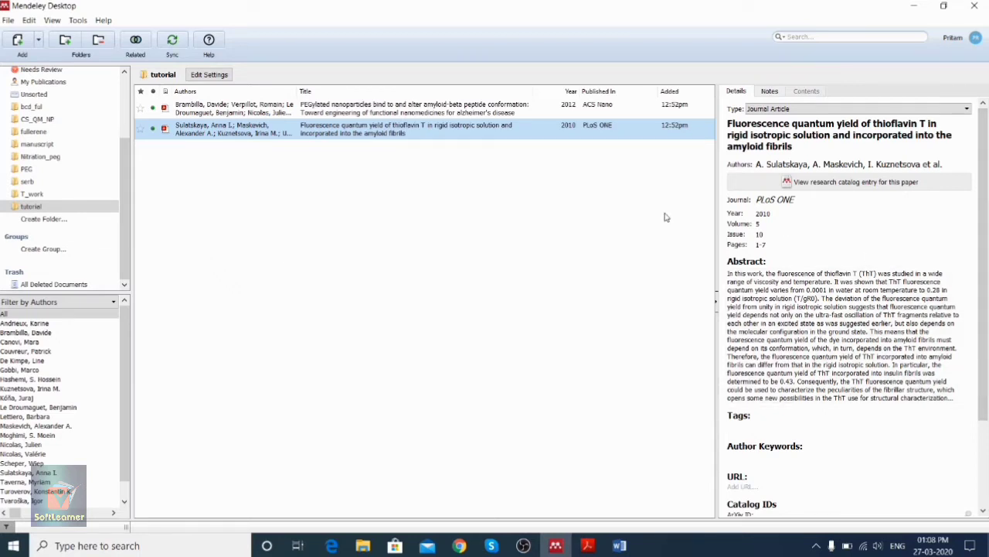
Step: Open the attached Acs_nano.pdf of the PEGylated nanoparticles paper, skim its first page and close it
left_click(479, 116)
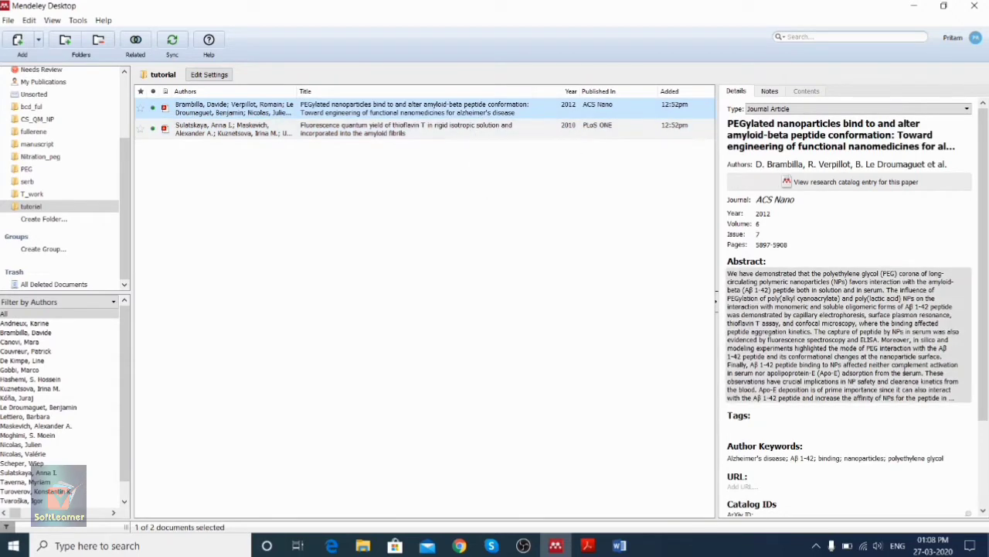
scroll(901, 368, "down", 3)
scroll(901, 368, "down", 1)
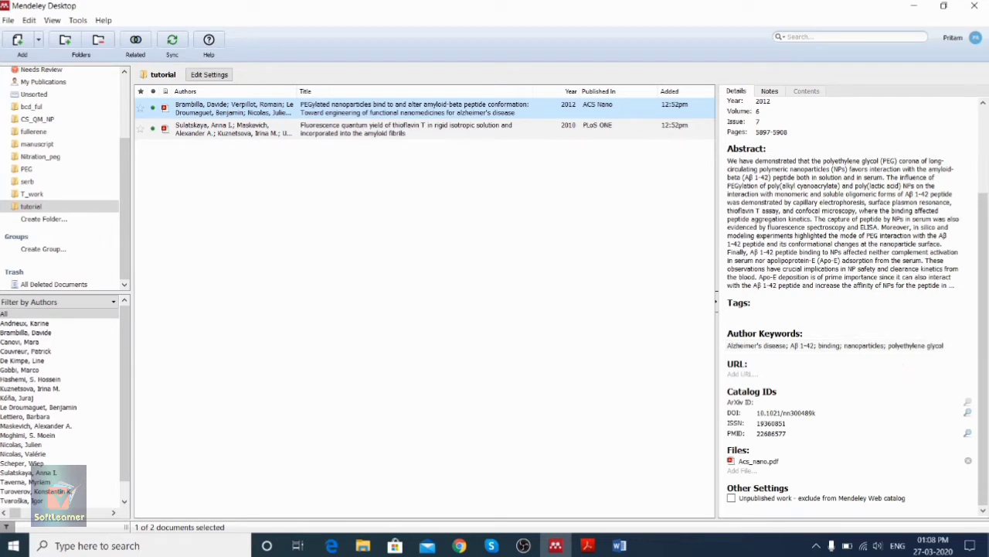
left_click(743, 463)
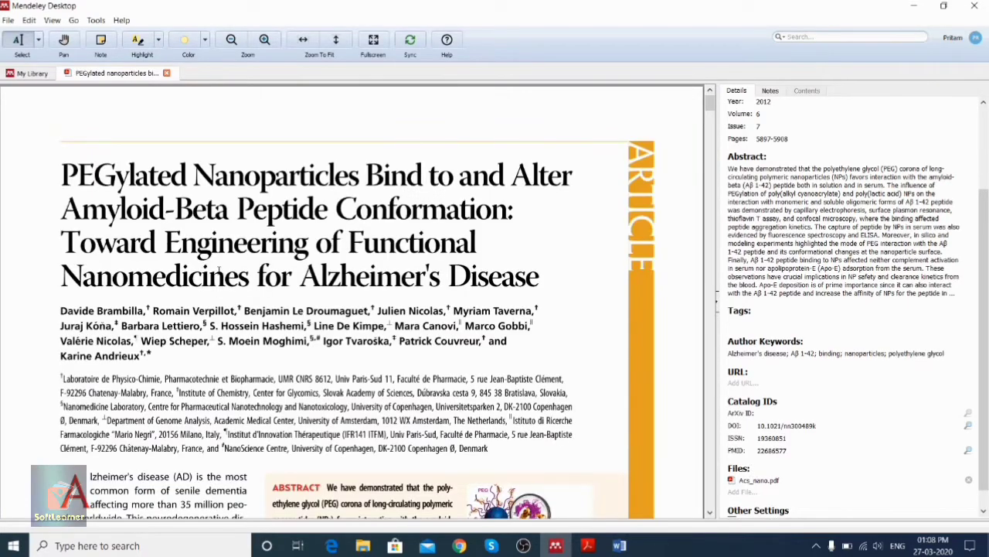
scroll(219, 270, "down", 8)
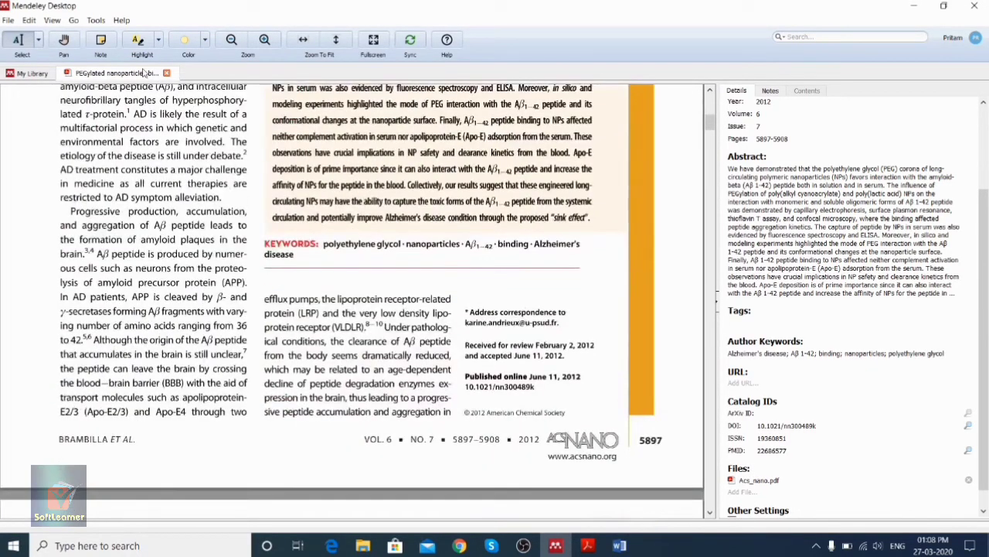
left_click(166, 73)
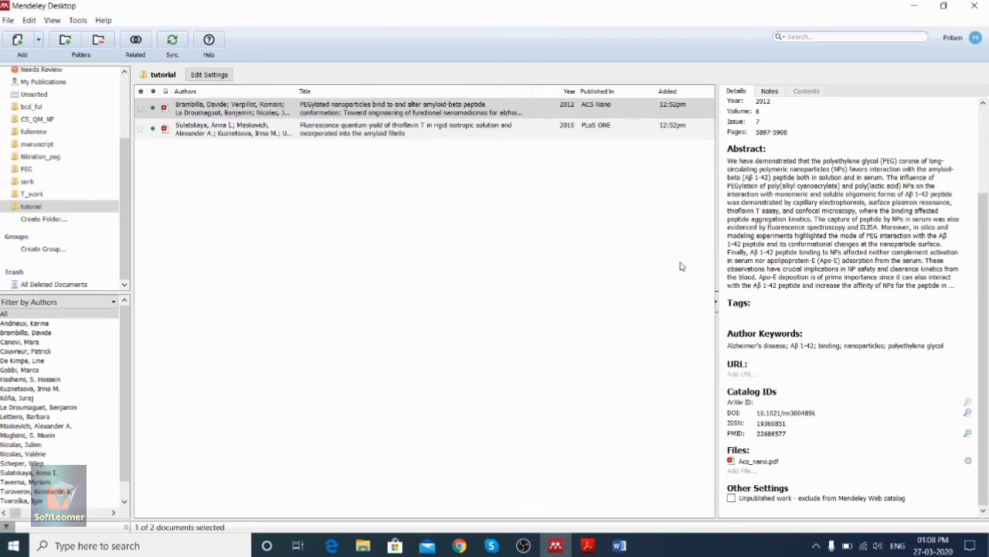
left_click(383, 110)
left_click(378, 130)
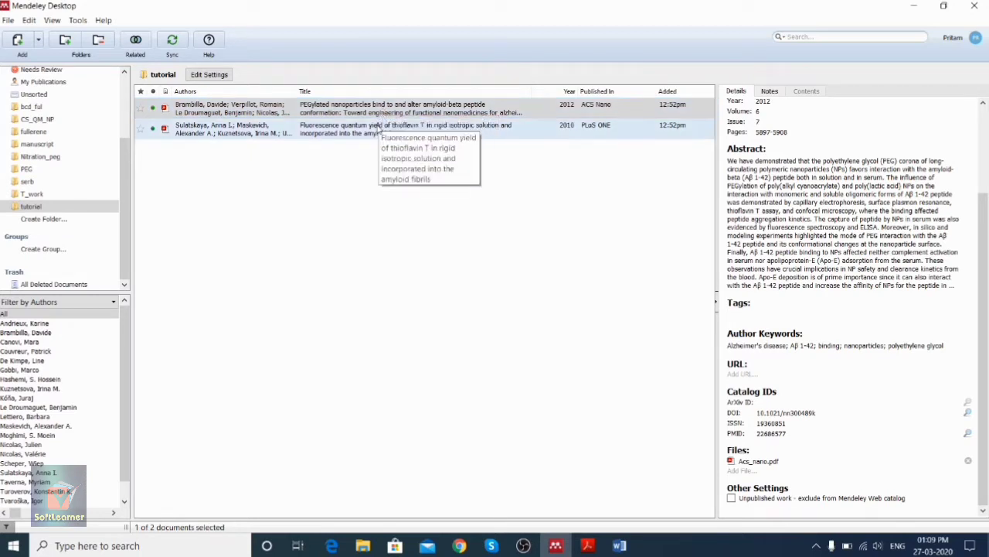
Step: Switch to the Article_1 document in Word, check its References tools for Mendeley citation commands, and close Word
left_click(379, 128, "ctrl")
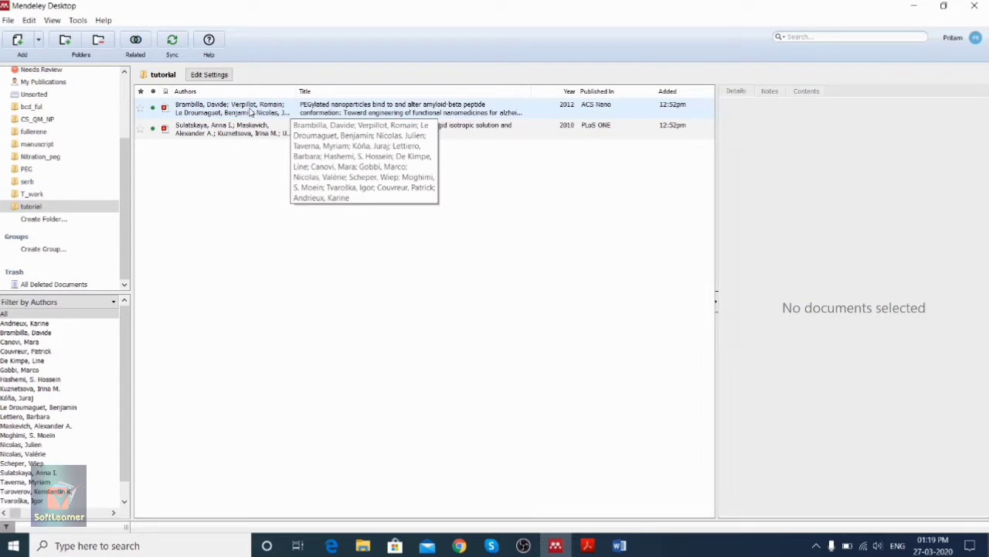
left_click(623, 545)
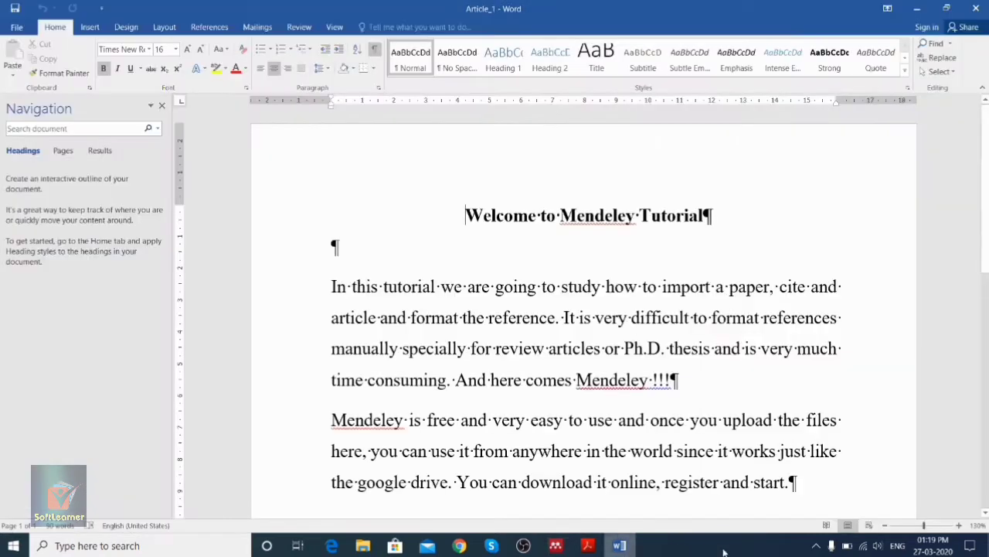
scroll(391, 260, "down", 1)
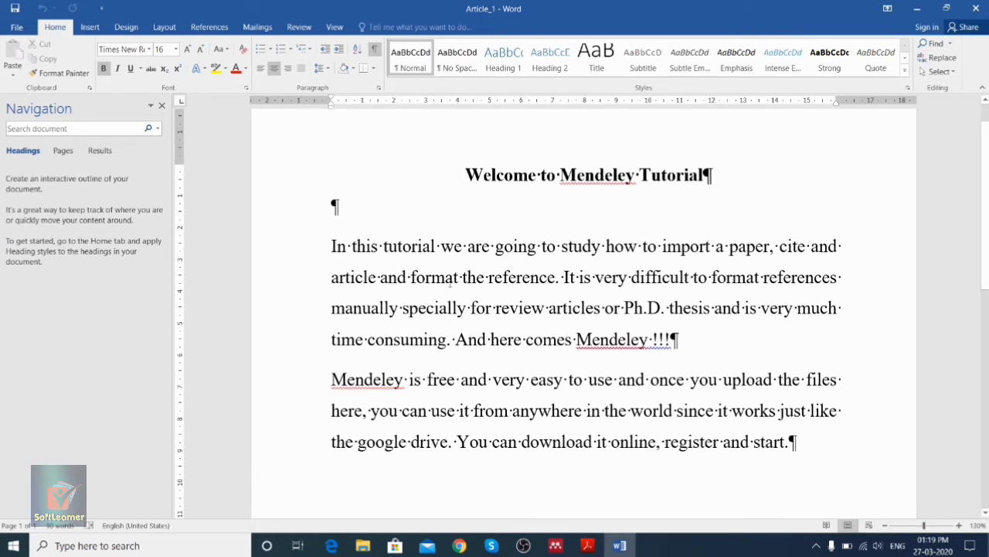
left_click(209, 28)
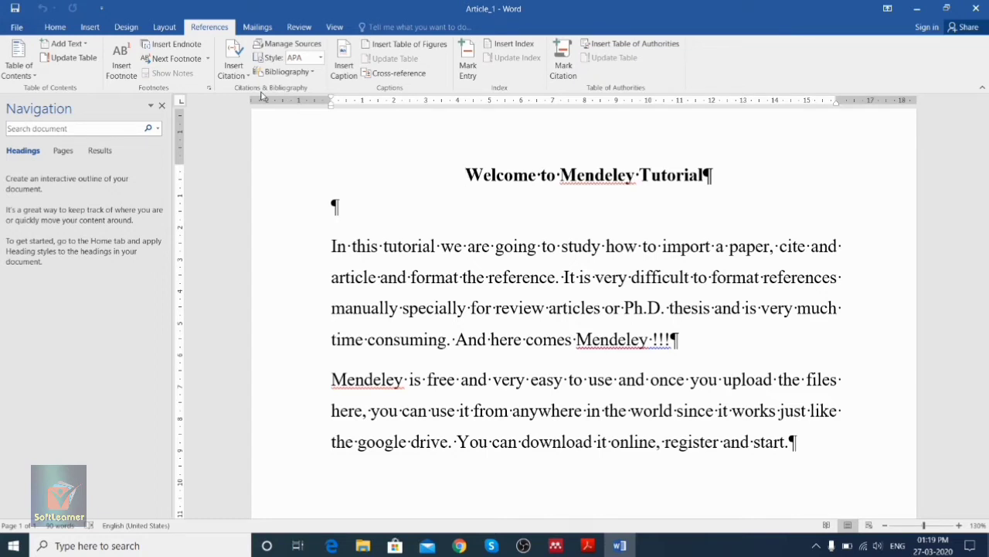
left_click(978, 6)
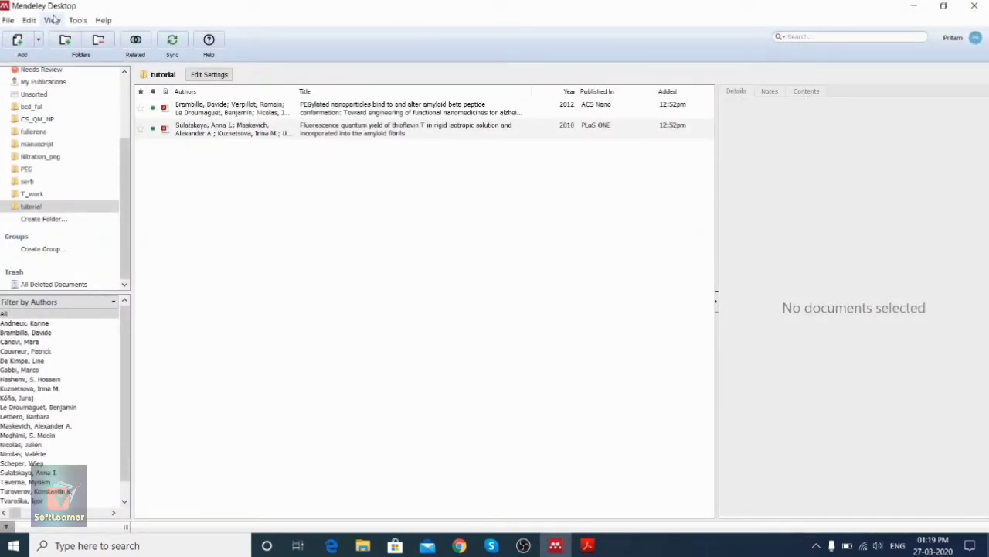
Step: Install the MS Word Plugin from Mendeley Desktop and dismiss the installation notice
left_click(78, 21)
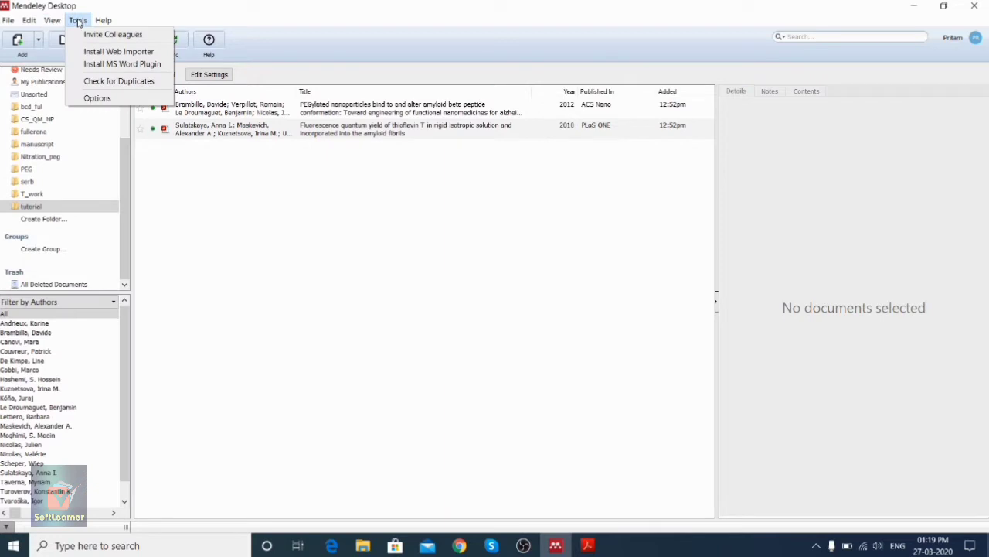
left_click(157, 68)
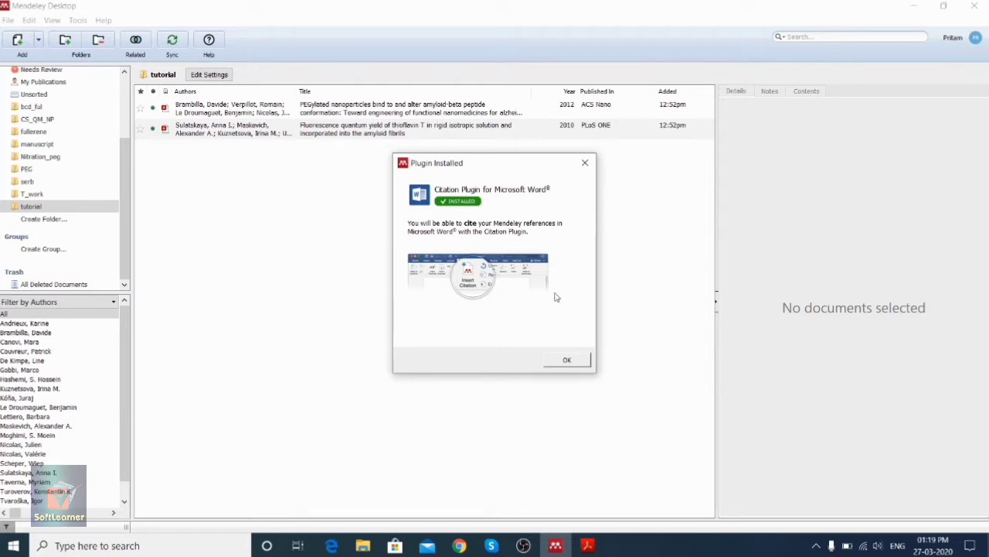
left_click(566, 361)
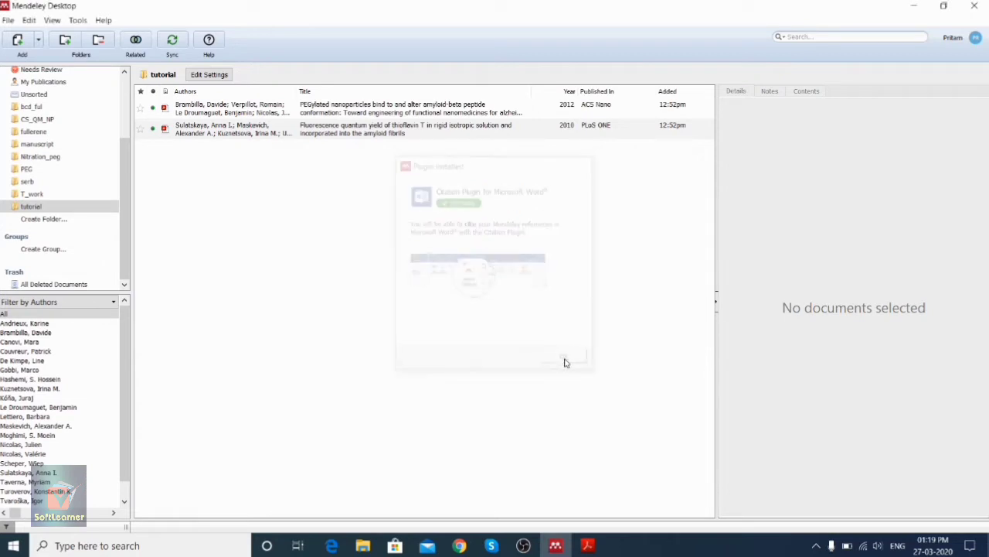
Step: Reopen Article_1 from the Mendeley_tutorial folder in File Explorer and show its reference and citation tools
left_click(365, 546)
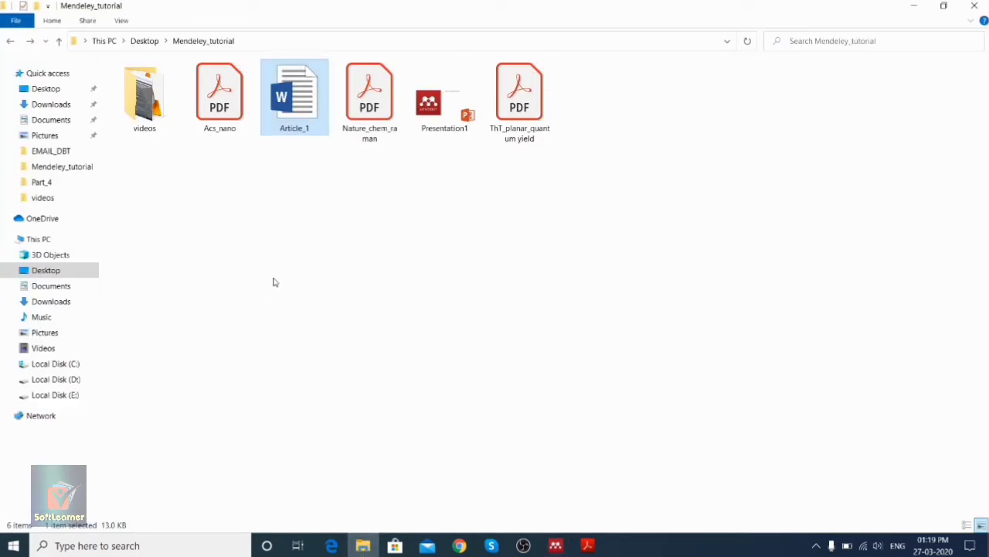
left_click(281, 255)
double_click(308, 115)
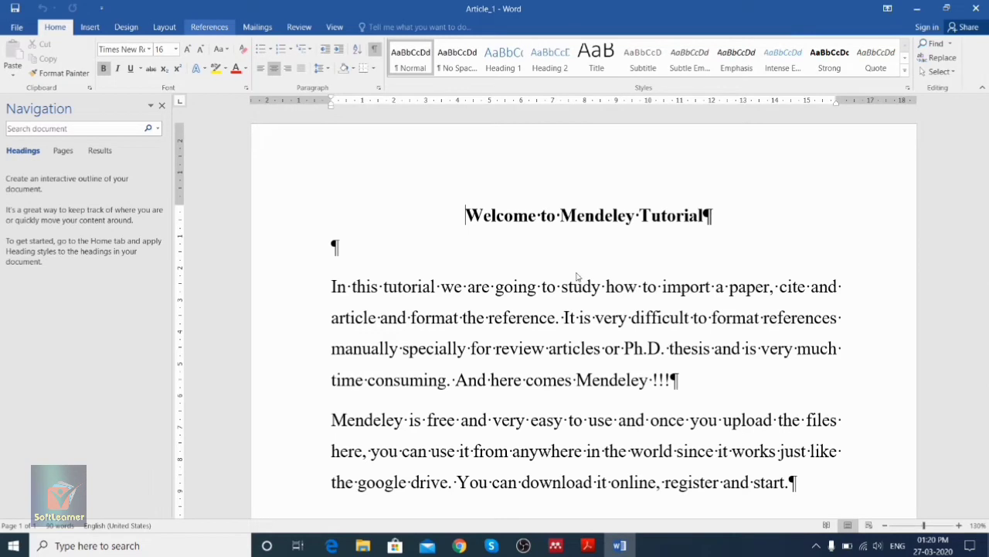
left_click(210, 27)
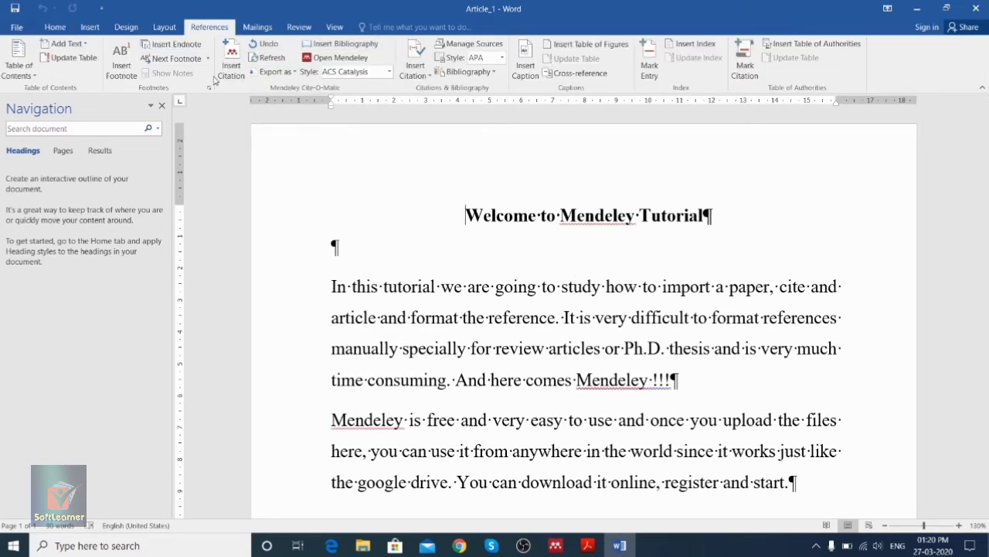
Step: Place the insertion point directly after "format the reference." in the first paragraph of the article
scroll(463, 285, "down", 1)
scroll(463, 284, "down", 1)
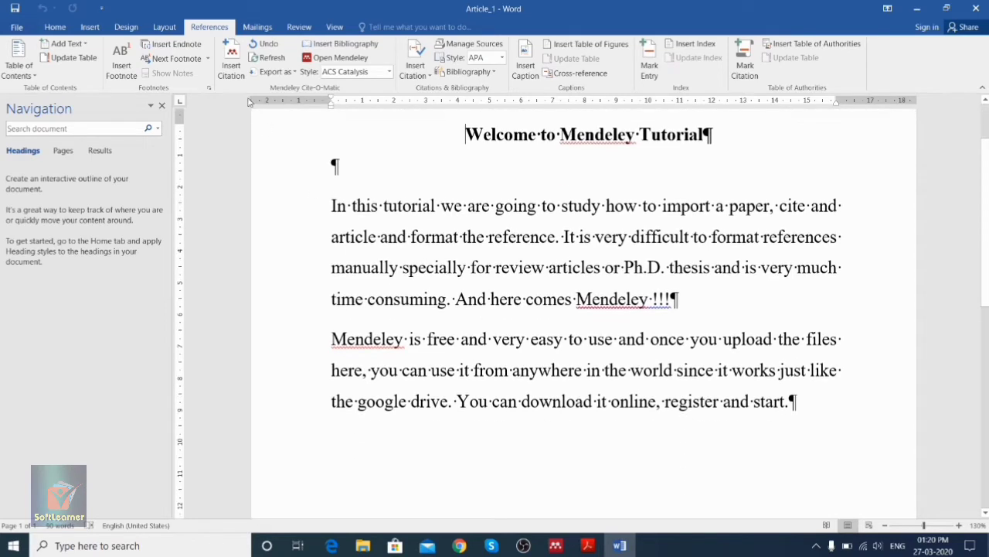
left_click(890, 525)
left_click(913, 525)
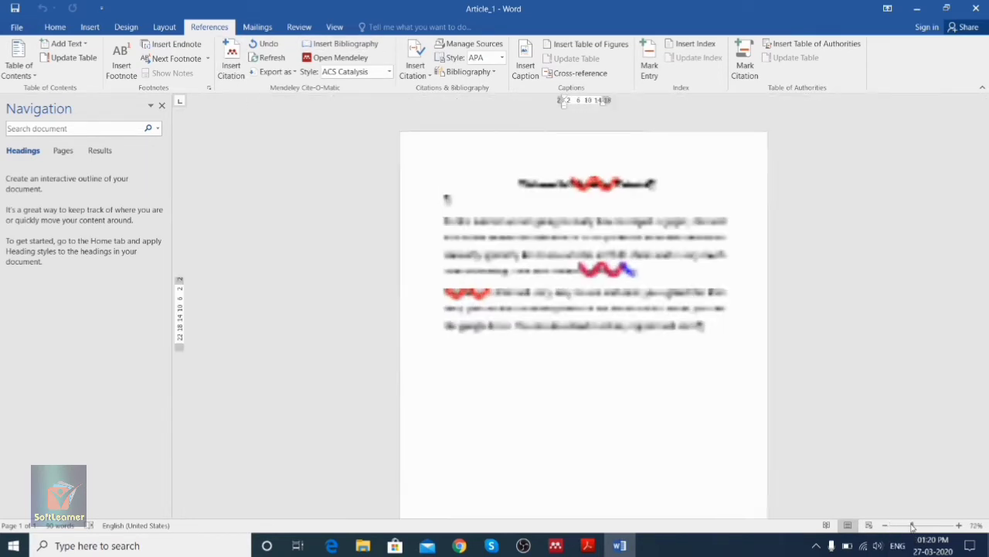
left_click(959, 525)
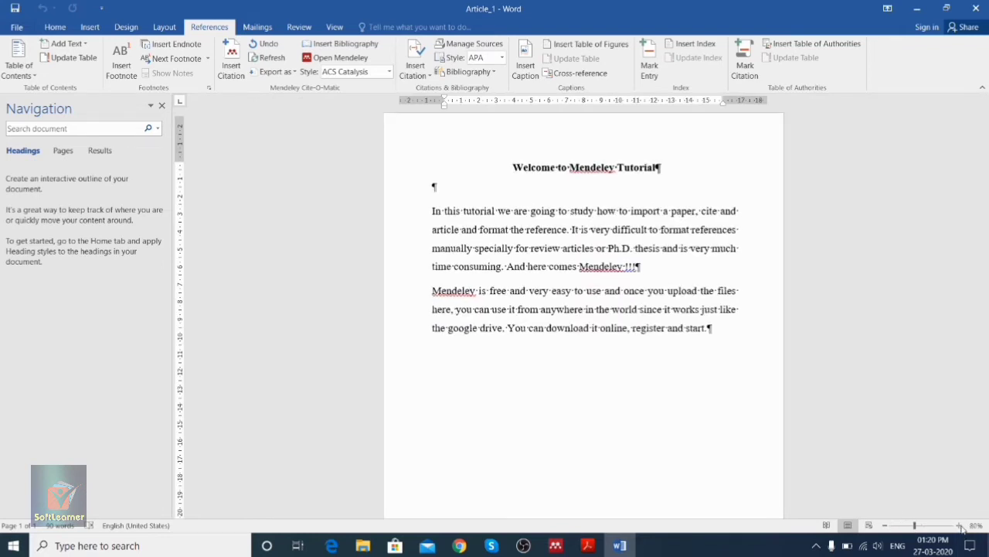
left_click(959, 526)
left_click(960, 525)
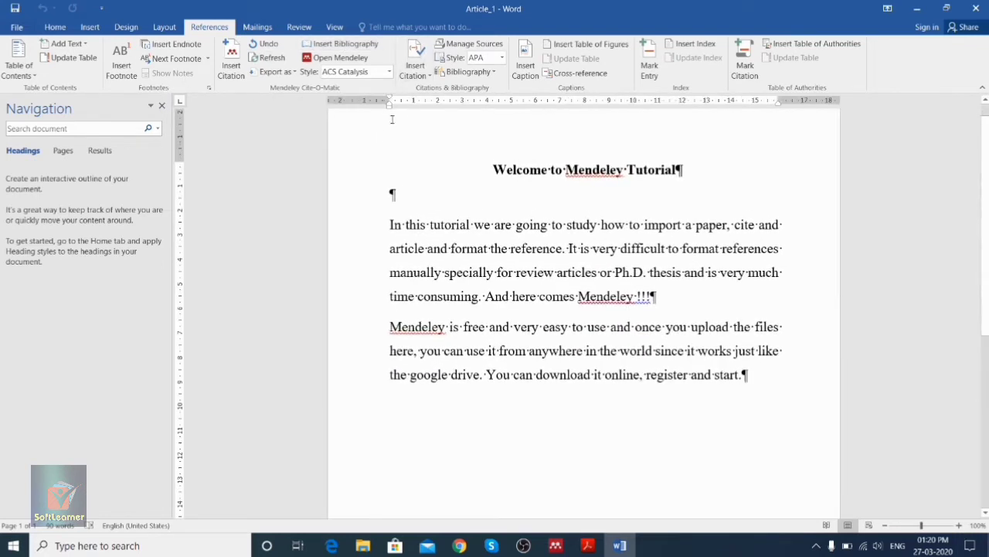
left_click(563, 248)
Step: Glance at the open ThT_planar_quantum yield PDF, show the PEGylated nanoparticles paper's details in Mendeley, and return to the Word article
left_click(589, 546)
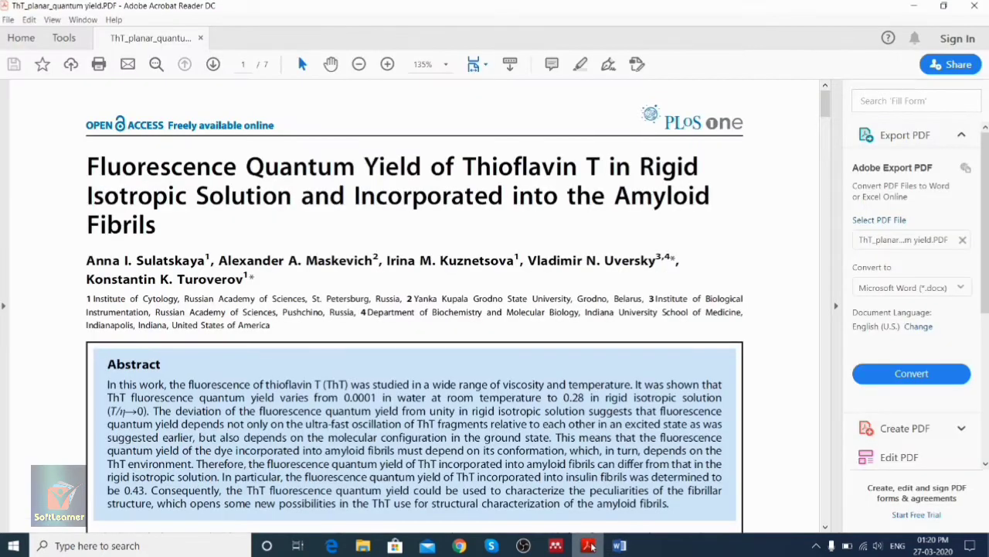
left_click(589, 545)
left_click(556, 545)
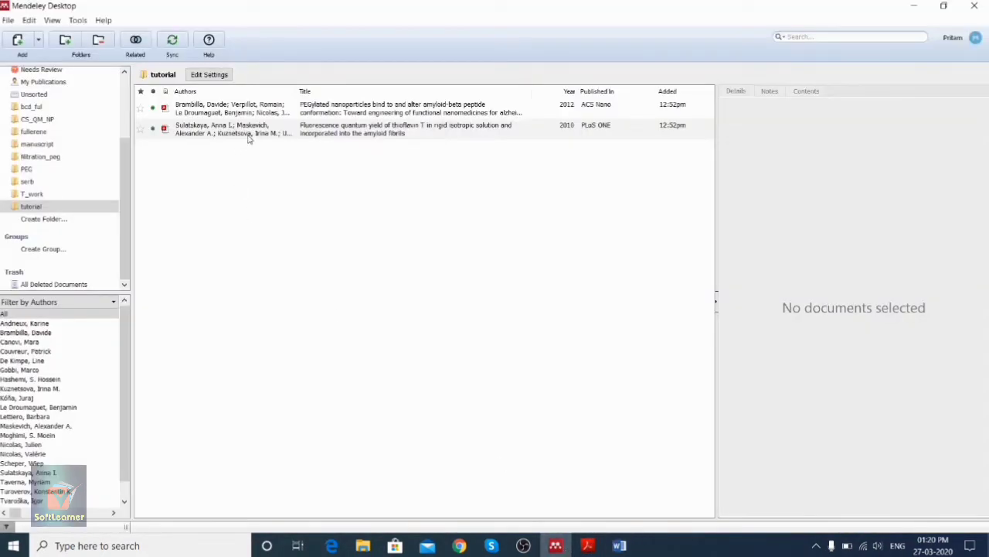
left_click(286, 114)
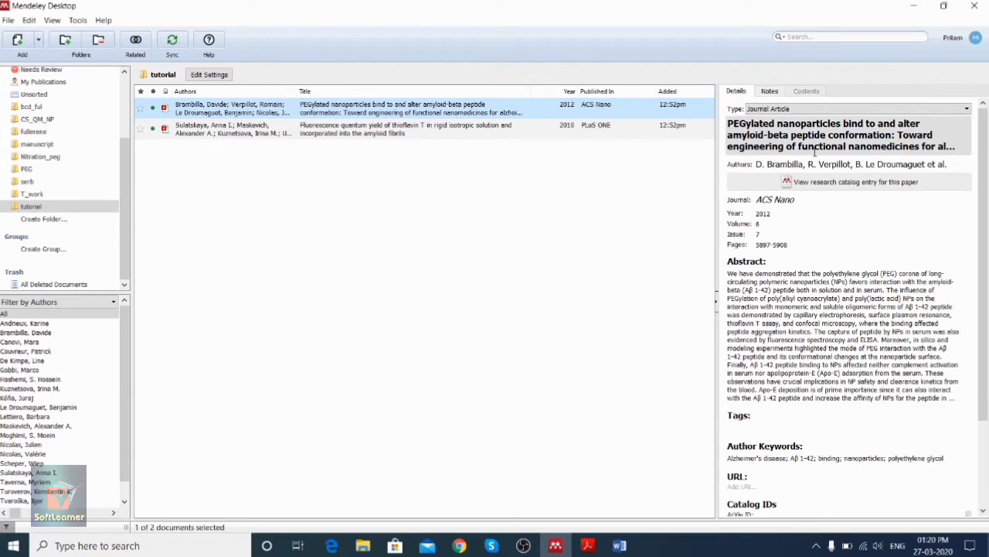
left_click(914, 5)
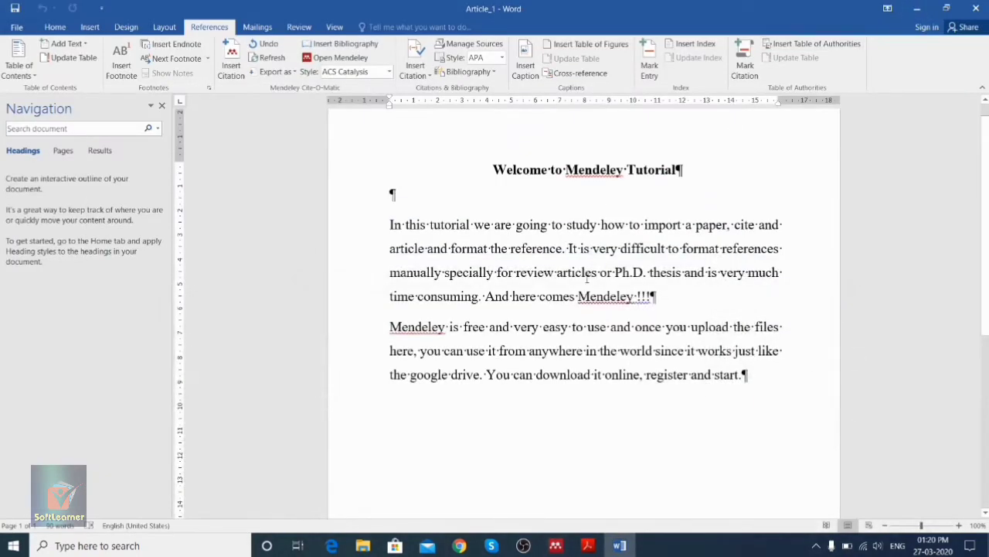
Step: Insert a Mendeley citation of the ACS Nano PEGylated nanoparticles paper from the tutorial folder after "format the reference."
left_click(231, 65)
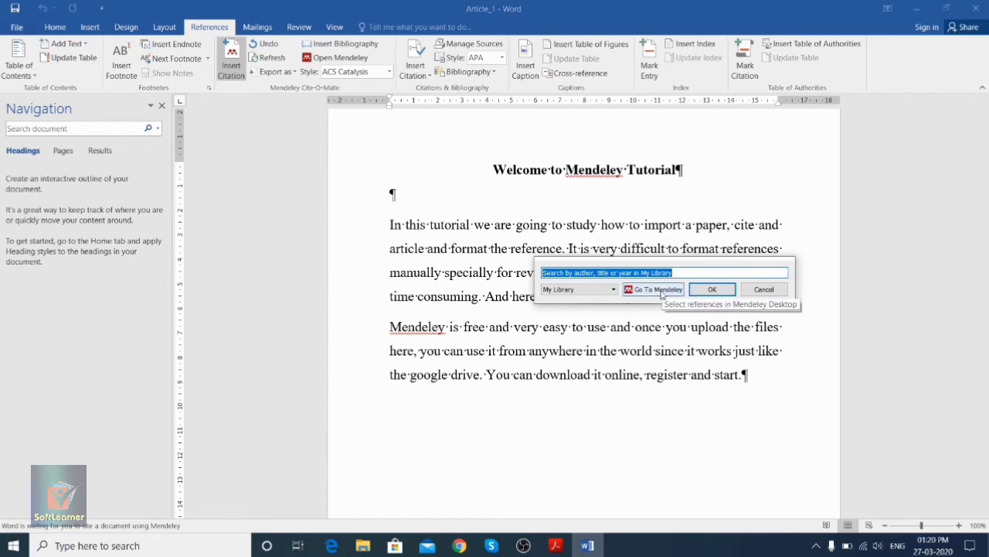
left_click(662, 294)
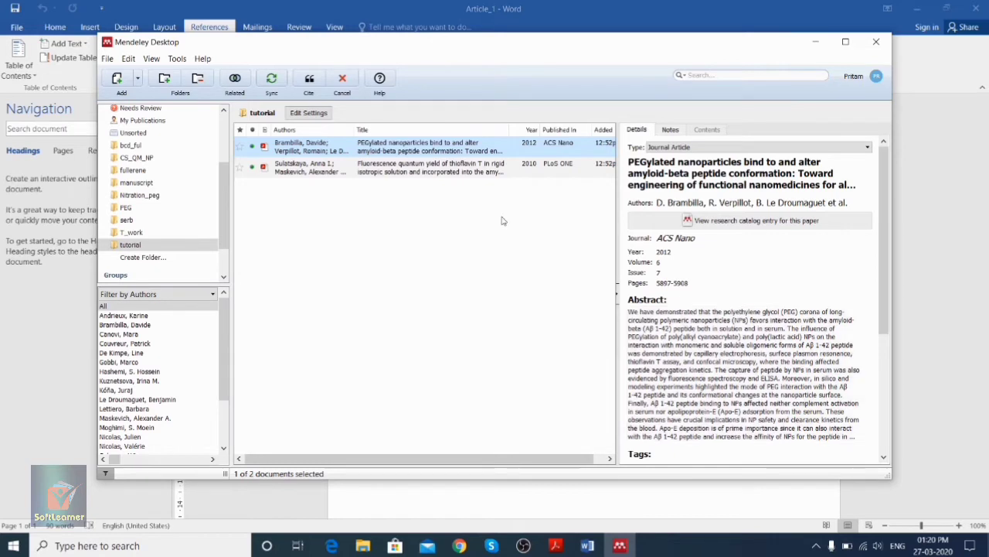
left_click(124, 246)
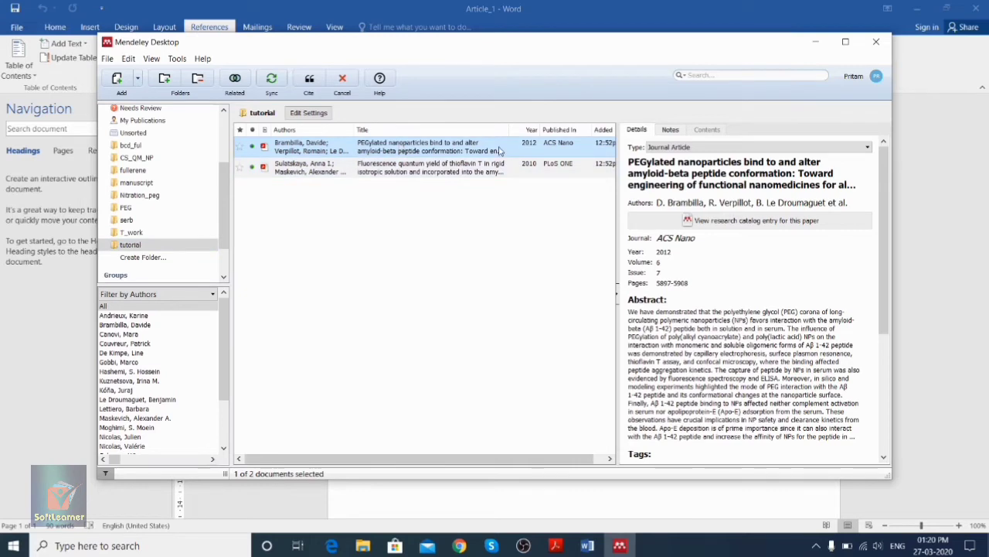
left_click(415, 170)
left_click(411, 148)
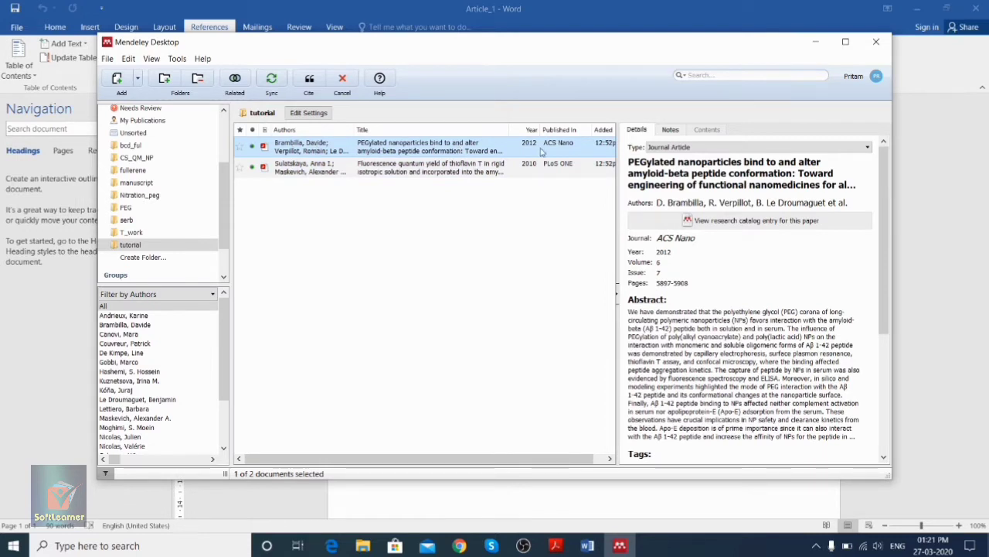
left_click(311, 82)
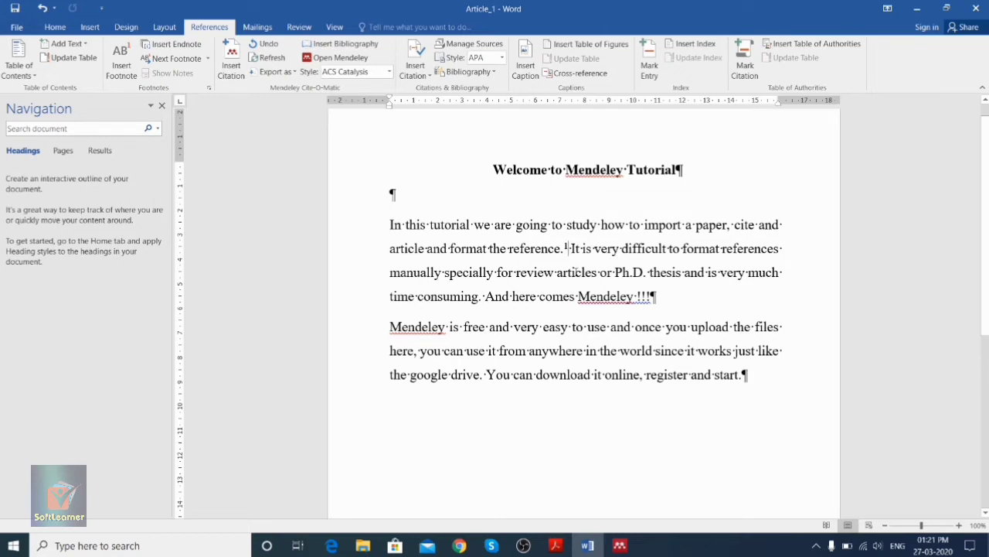
Step: Cite the "IL-1 beta stimulates superoxide" paper from Mendeley's Nitration_peg folder after the words "Ph.D. thesis"
left_click(680, 273)
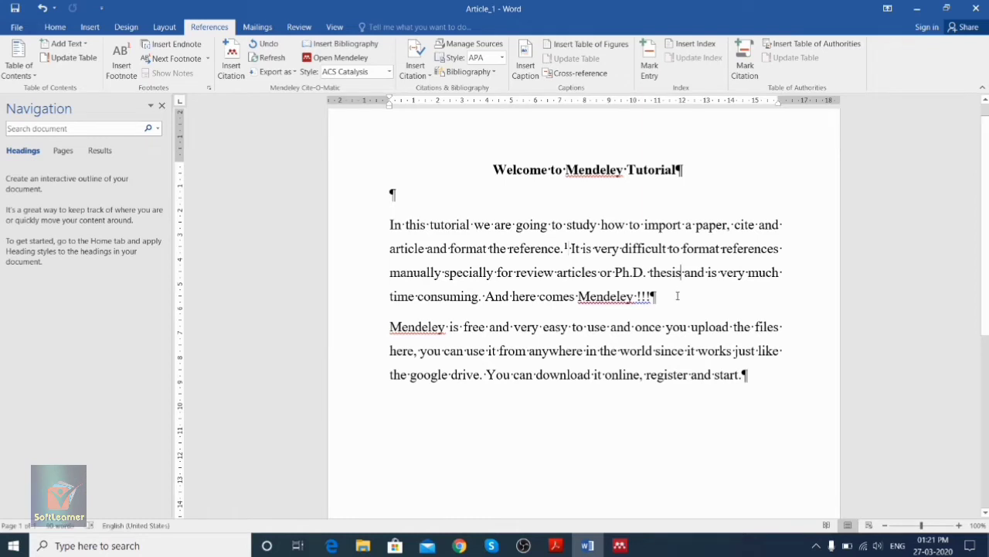
left_click(235, 65)
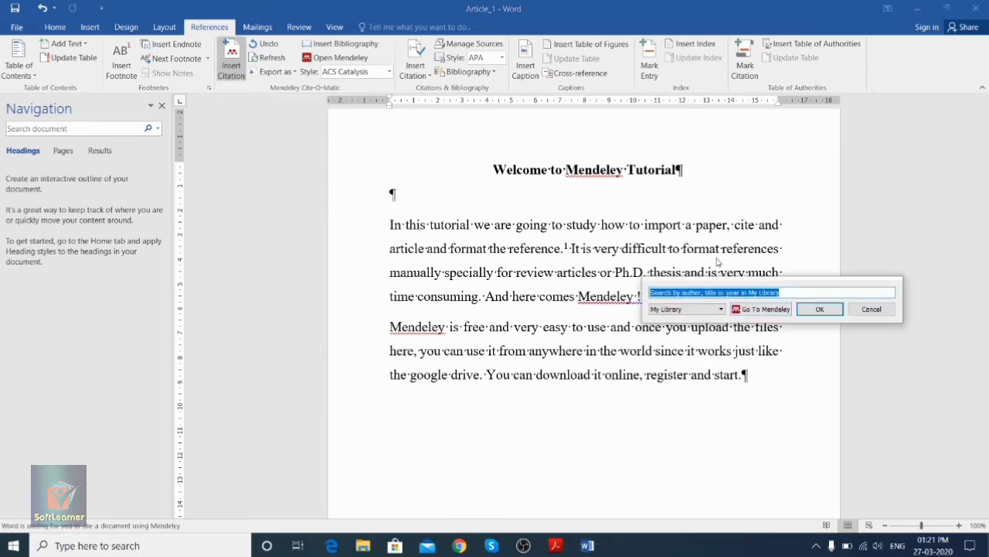
left_click(765, 309)
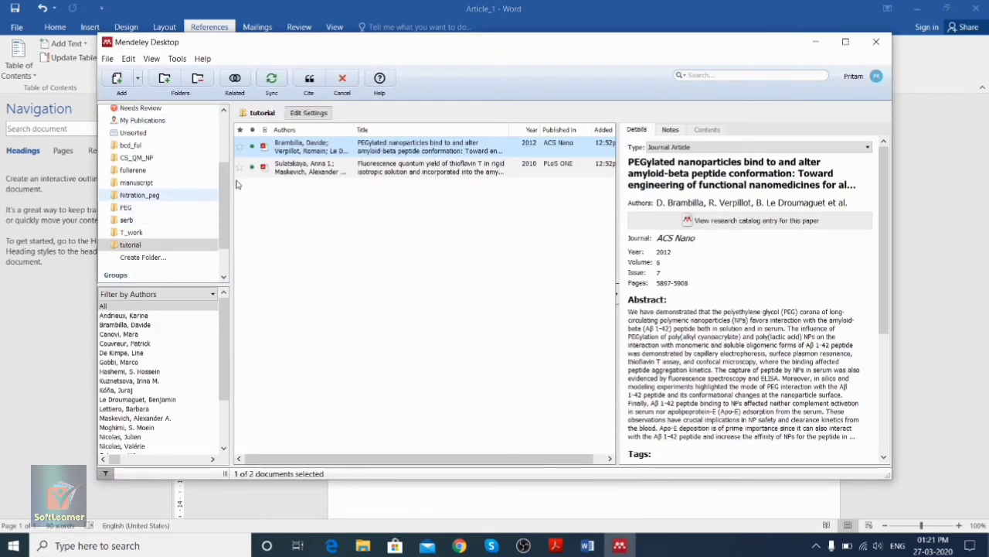
left_click(138, 197)
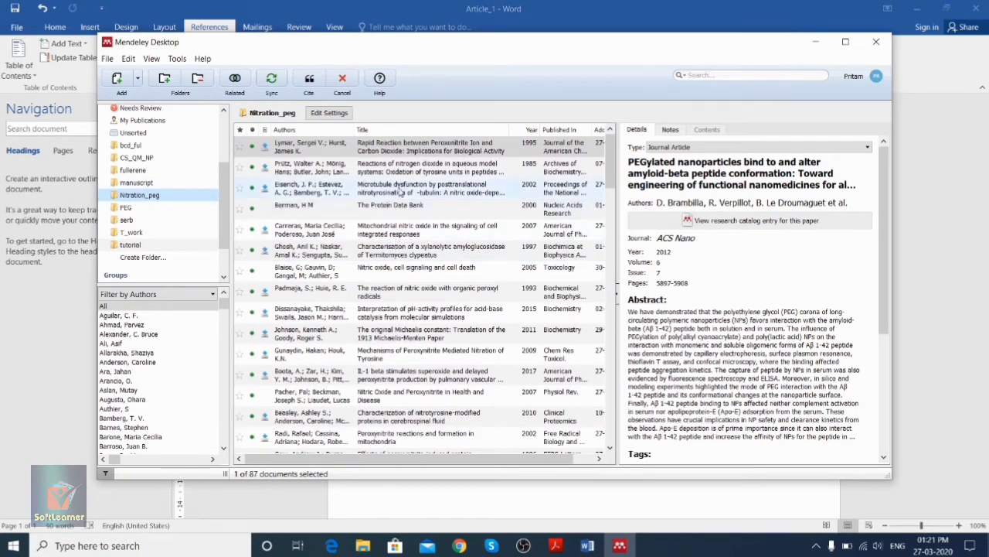
left_click(392, 250)
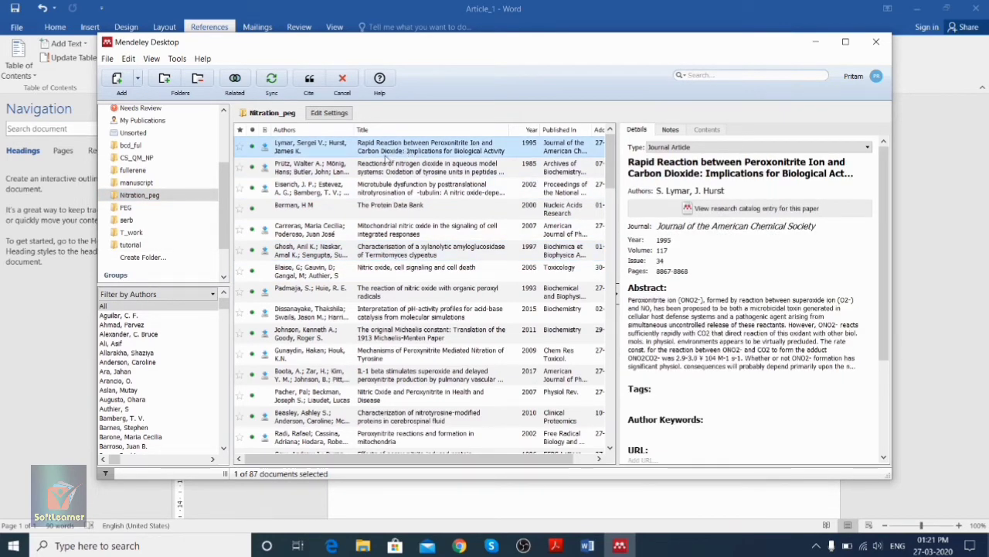
left_click(389, 379)
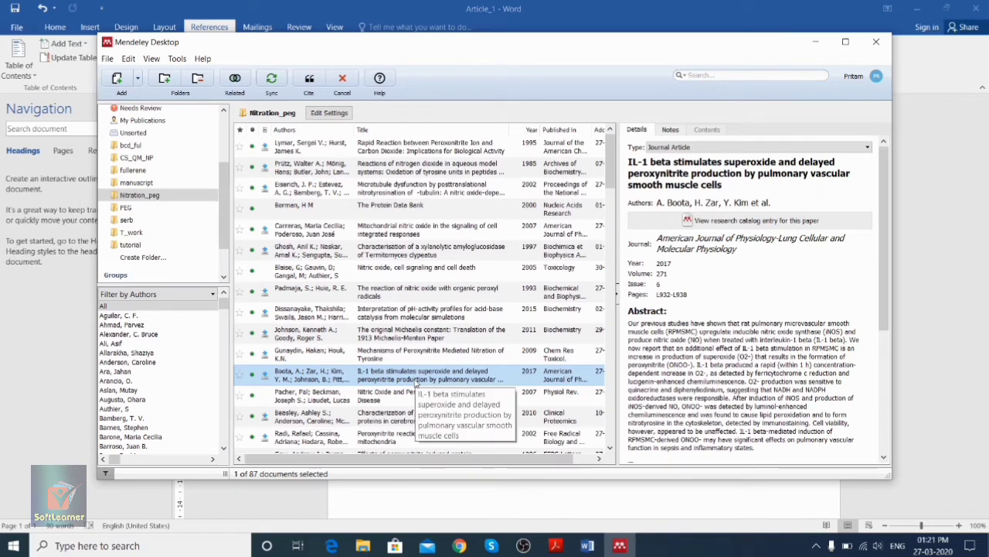
left_click(309, 81)
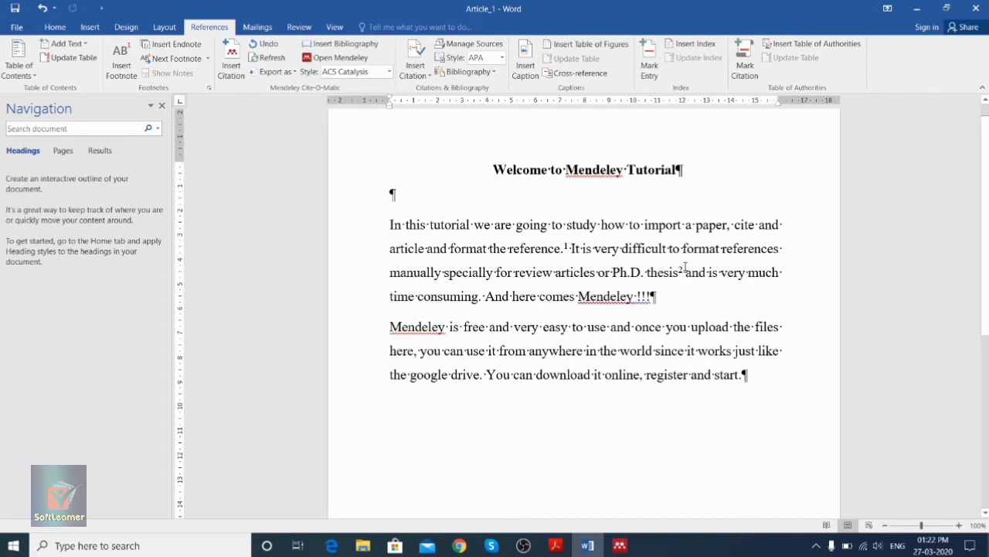
Step: Add the heading "References:" below the last paragraph, leaving one empty line above it
left_click(694, 326)
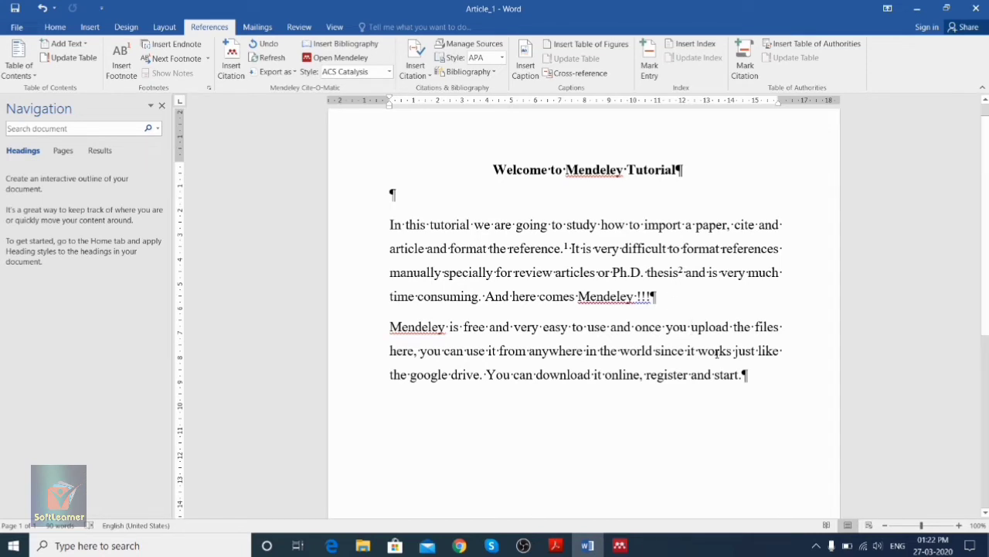
left_click(759, 369)
key("Return")
key("Return")
type("Refe")
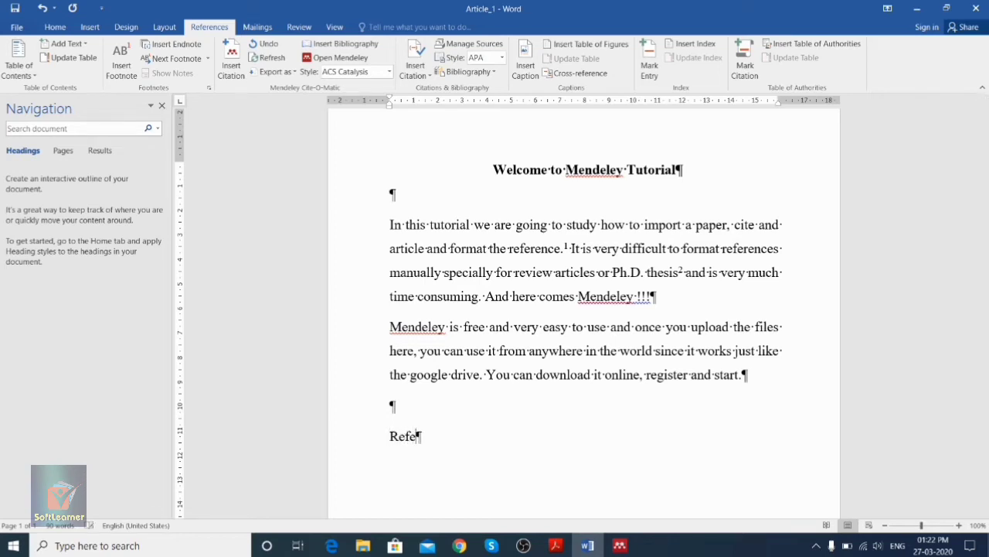
type("rences:")
Step: Insert the Mendeley bibliography on a new line beneath the "References:" heading
key("Return")
scroll(918, 526, "down", 2)
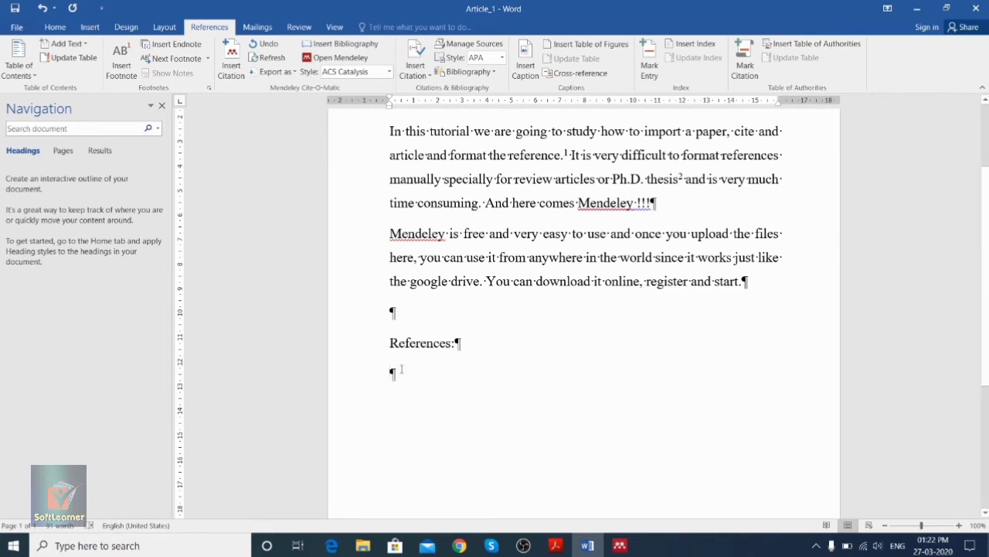
left_click(372, 46)
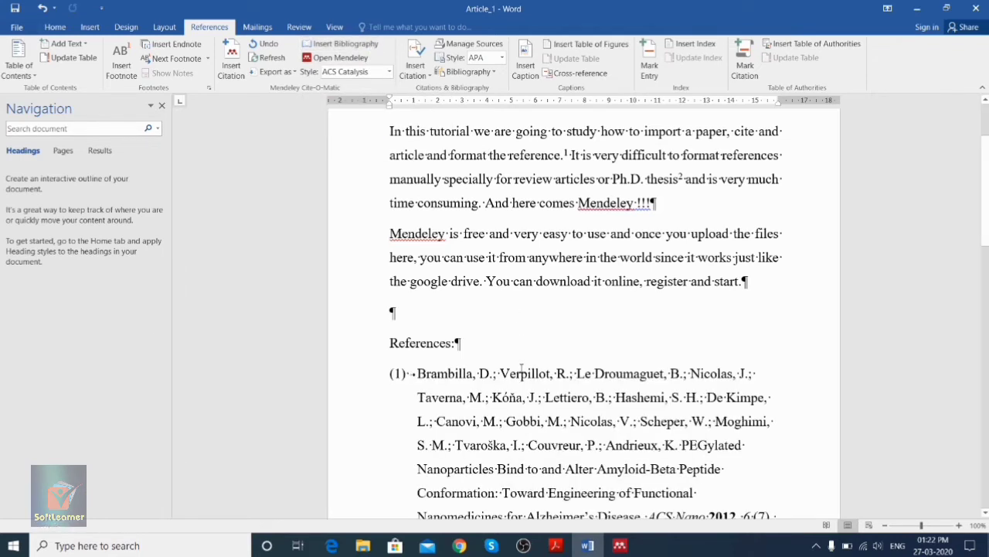
Step: Examine the generated reference list, checking the journal name, year, volume and DOI link of the entries
scroll(522, 369, "down", 3)
scroll(528, 369, "down", 8)
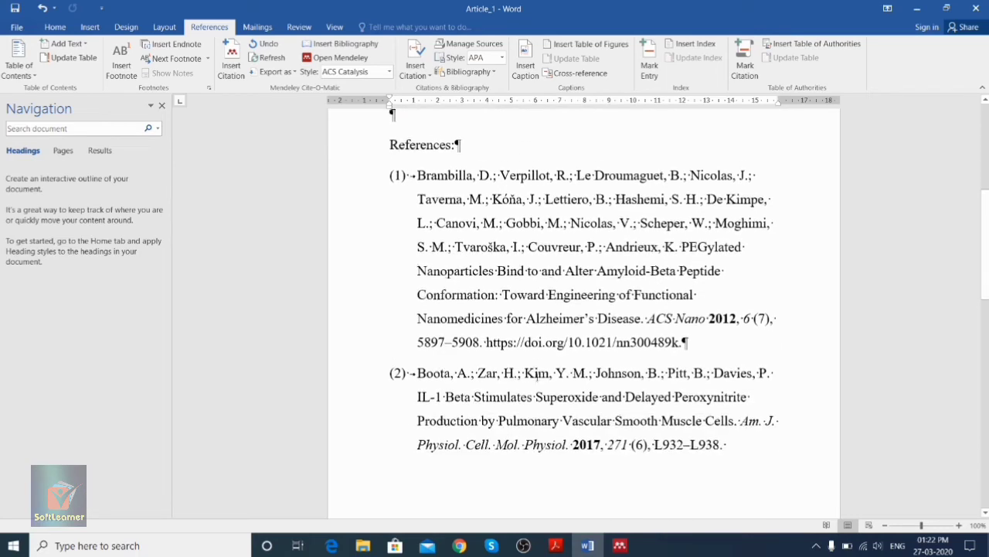
scroll(526, 373, "down", 4)
scroll(527, 373, "up", 8)
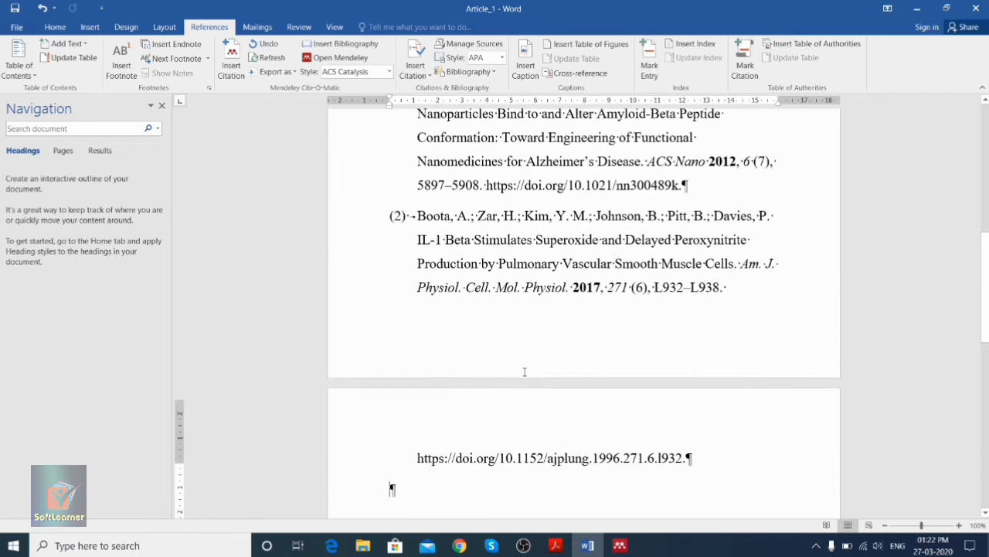
scroll(495, 347, "up", 2)
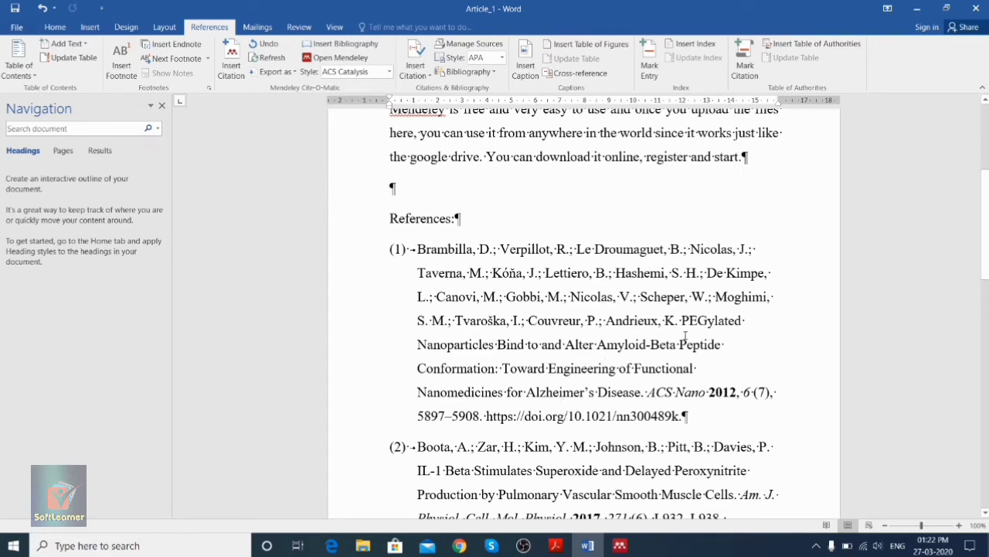
left_click_drag(648, 393, 737, 395)
left_click(648, 394)
left_click(744, 395)
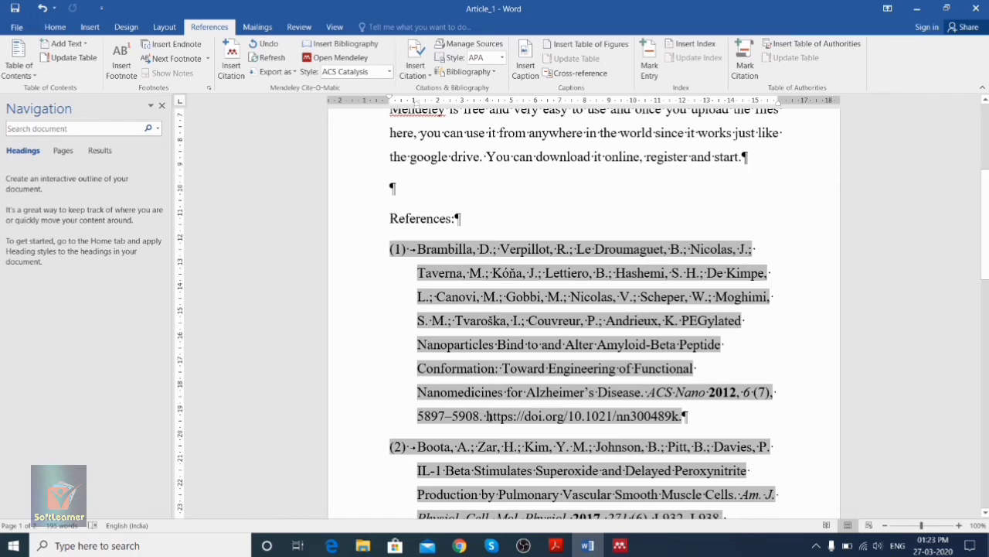
left_click_drag(485, 415, 685, 417)
left_click(732, 484)
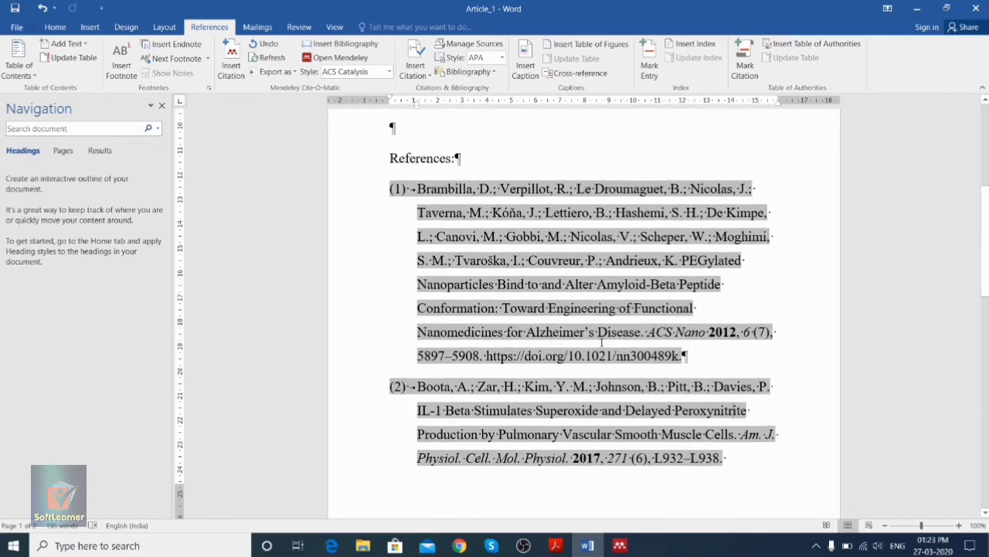
scroll(672, 382, "down", 1)
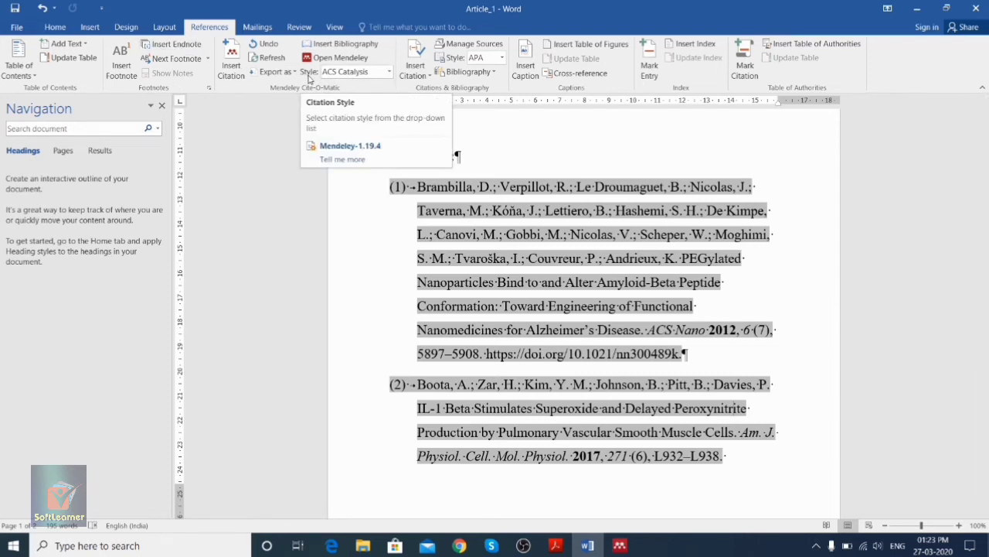
Step: Change the Mendeley citation style to Nature and check the reformatted citations and reference list
left_click(373, 72)
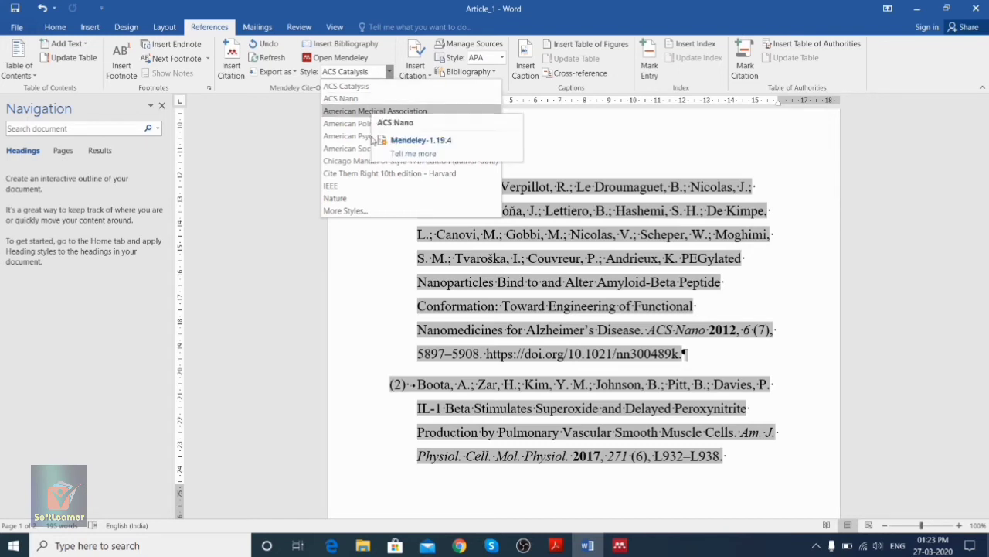
left_click(375, 199)
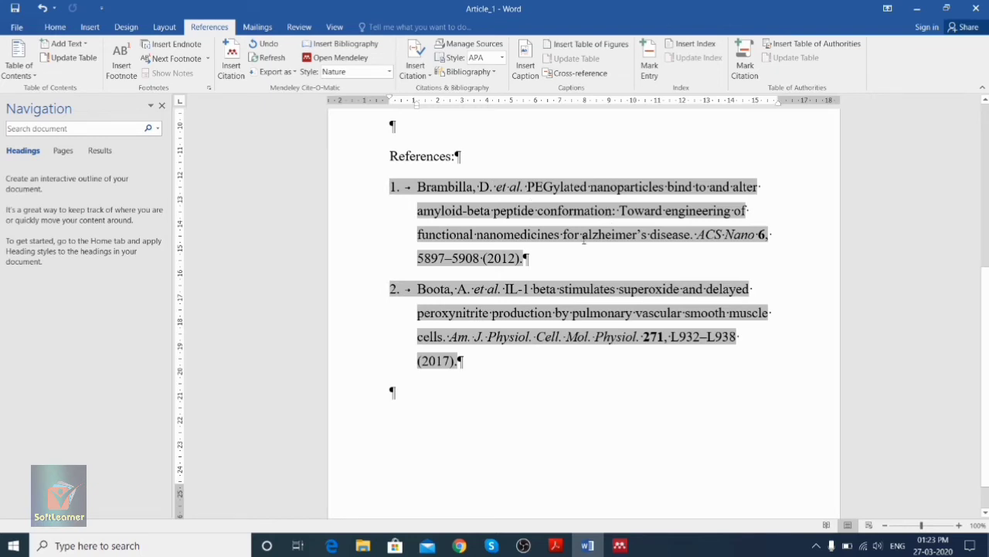
scroll(584, 239, "up", 5)
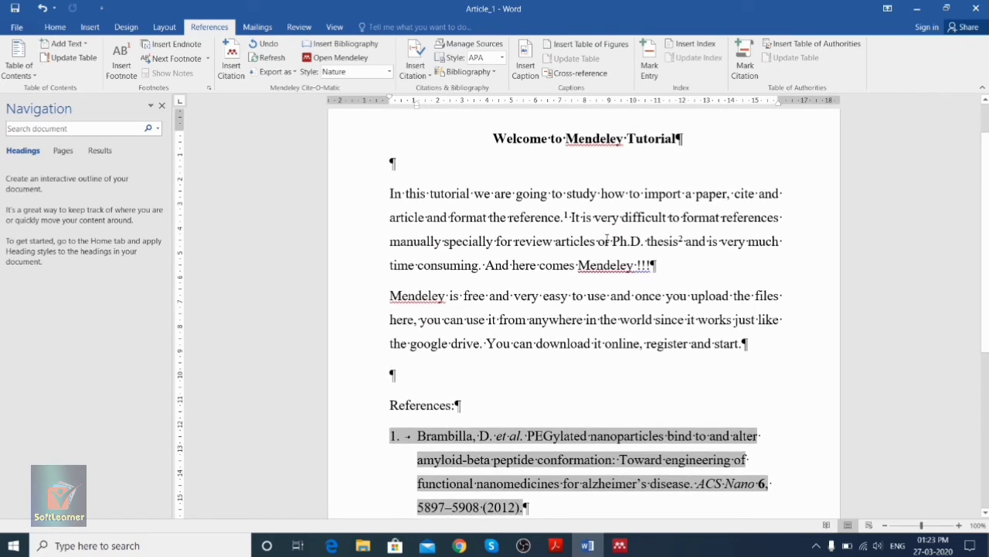
scroll(596, 263, "down", 4)
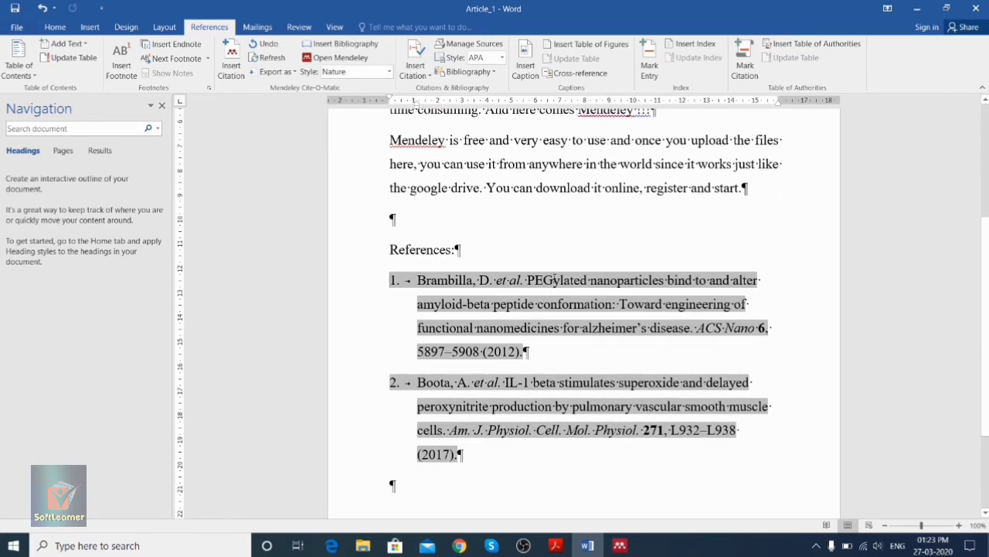
scroll(555, 279, "up", 2)
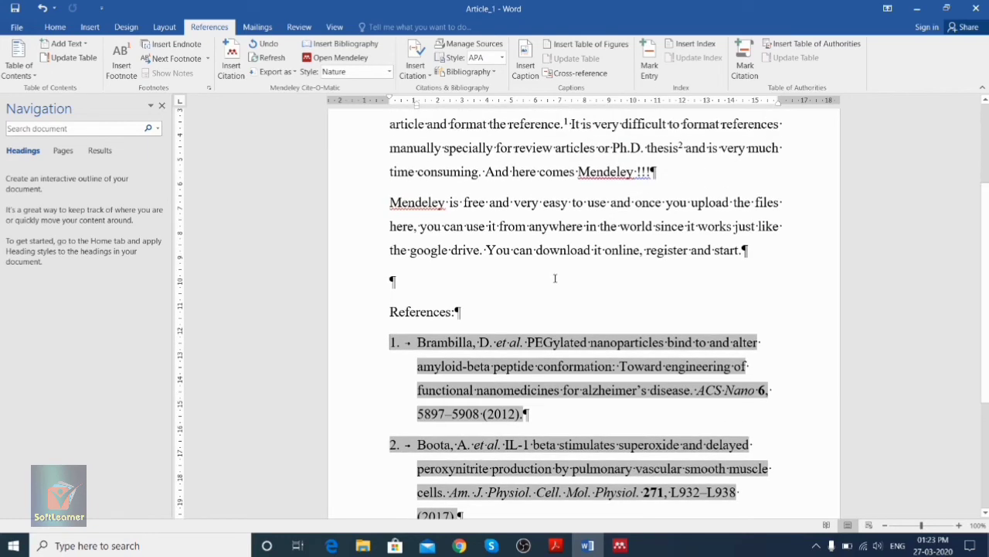
scroll(557, 272, "down", 1)
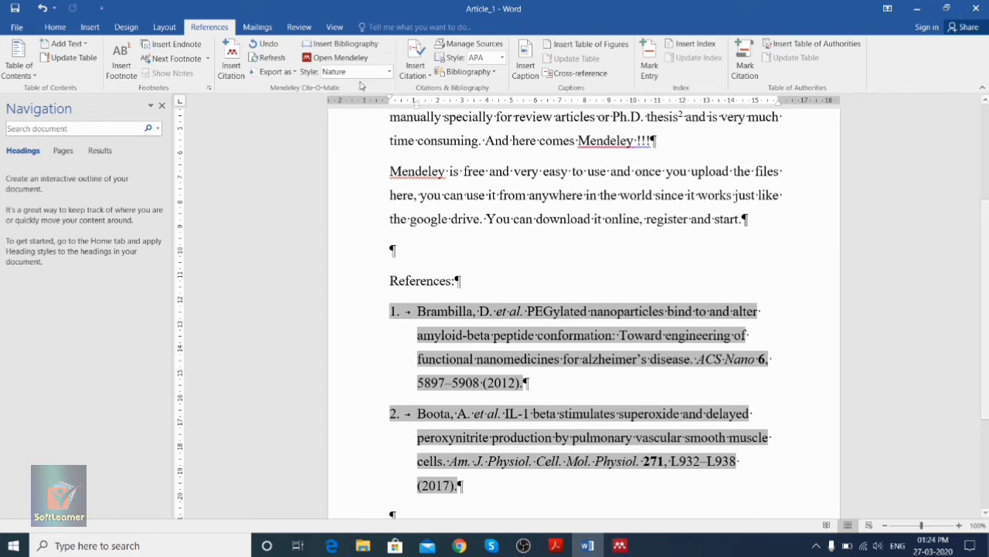
Step: Open Mendeley's Citation Styles dialog for more styles and look through the installed ones
left_click(389, 73)
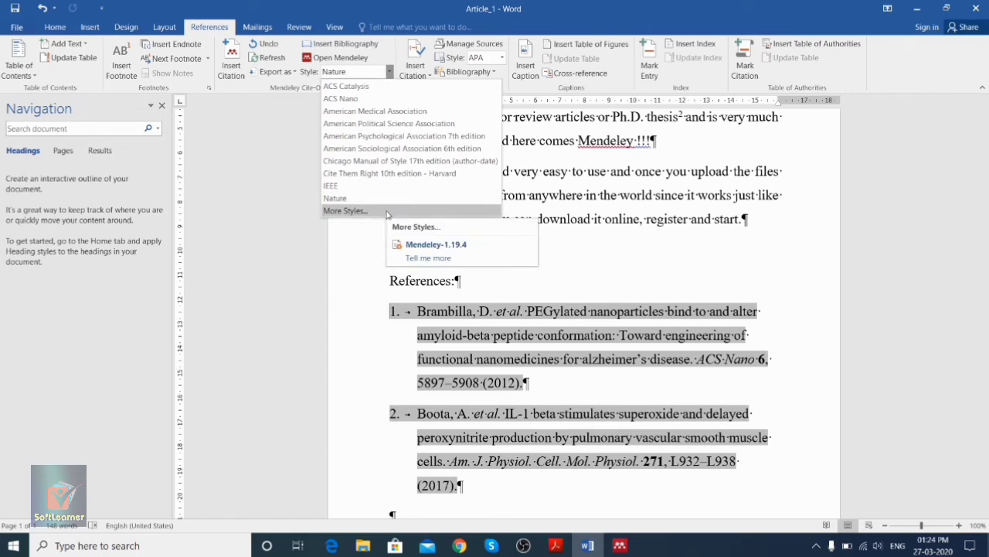
left_click(343, 211)
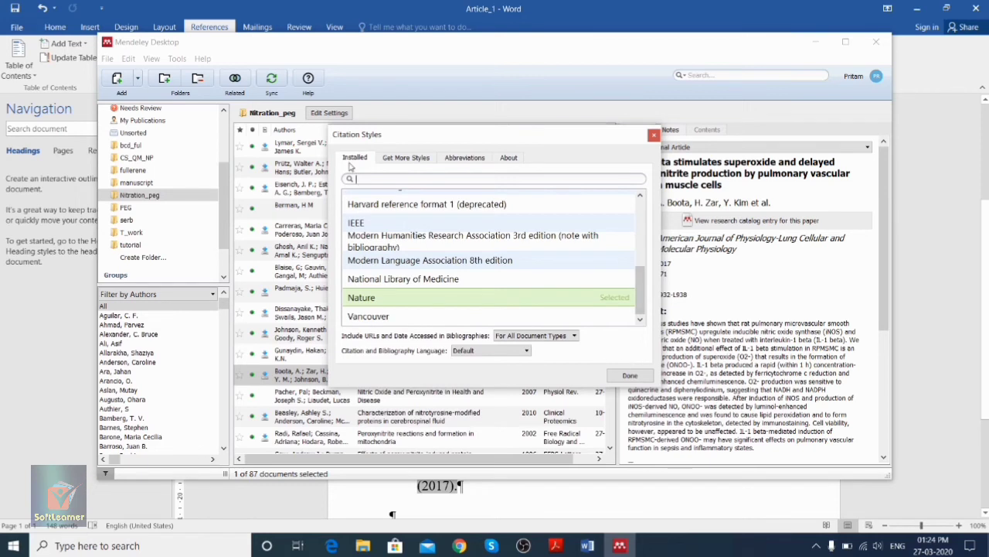
left_click(417, 159)
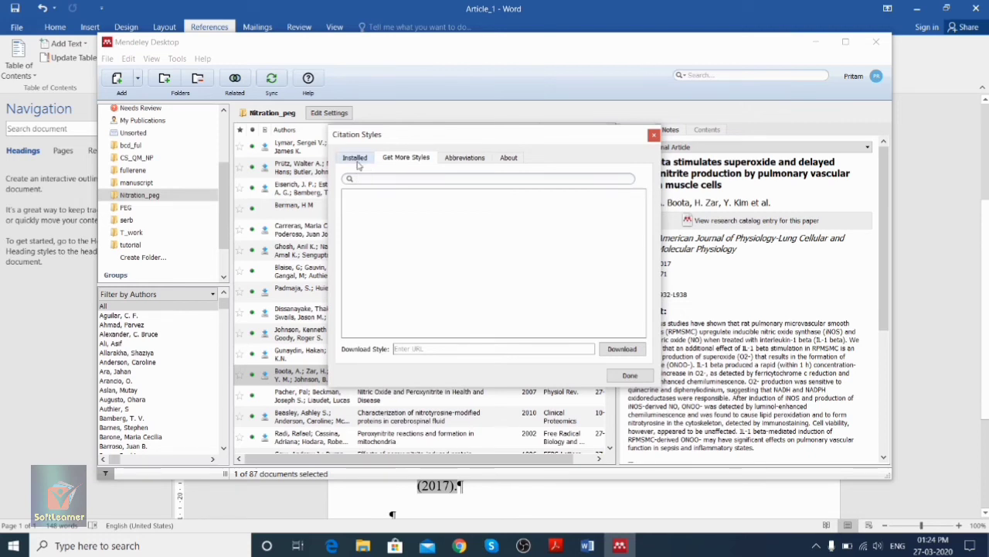
left_click(357, 162)
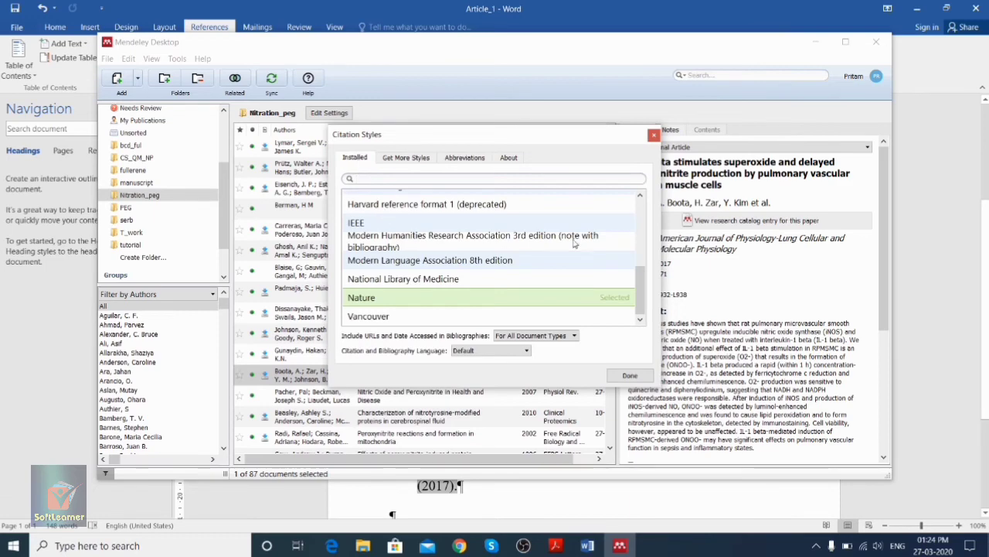
left_click_drag(642, 294, 642, 235)
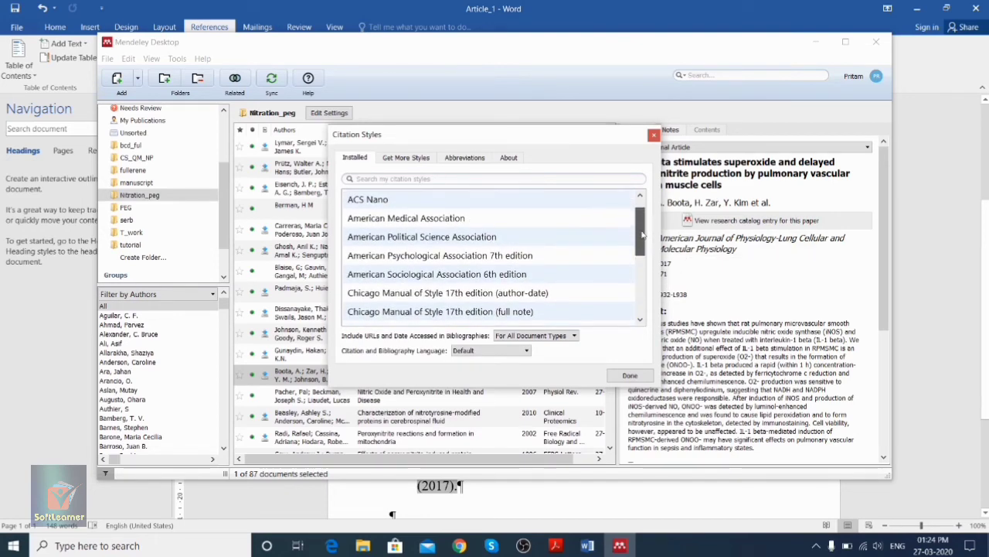
Step: Search the additional citation styles for "Journal of Physical" and install The Journal of Physical Chemistry B
left_click(413, 159)
left_click(416, 183)
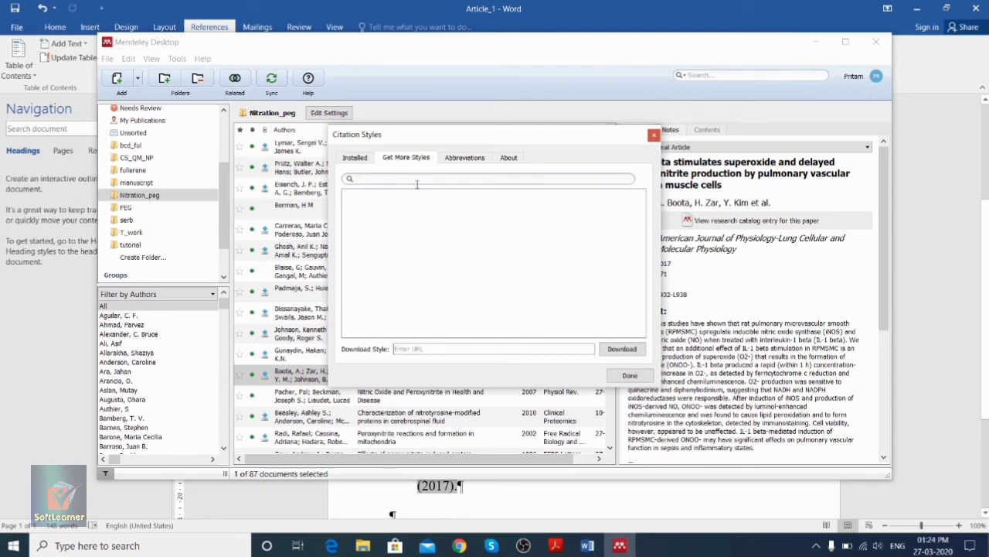
type("Journal of")
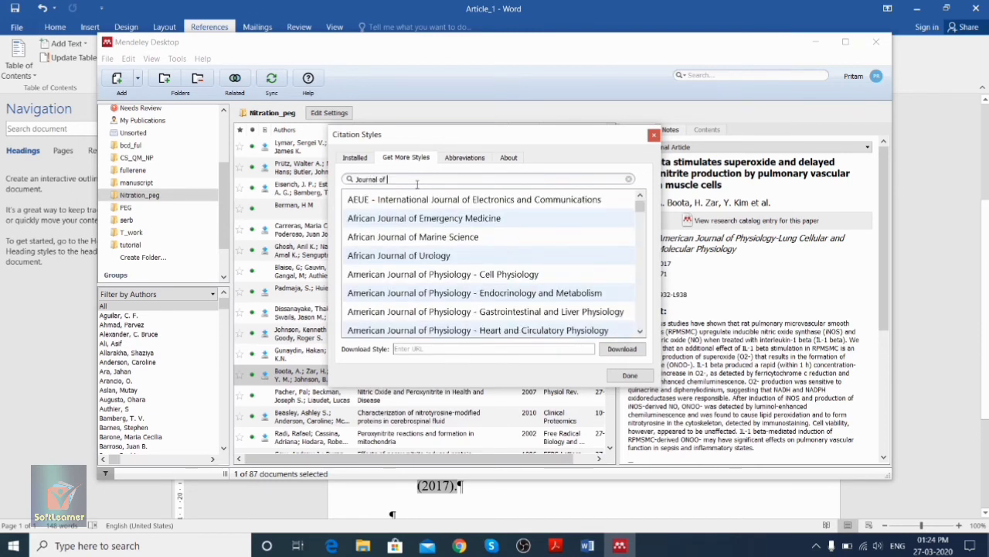
type(" Phy")
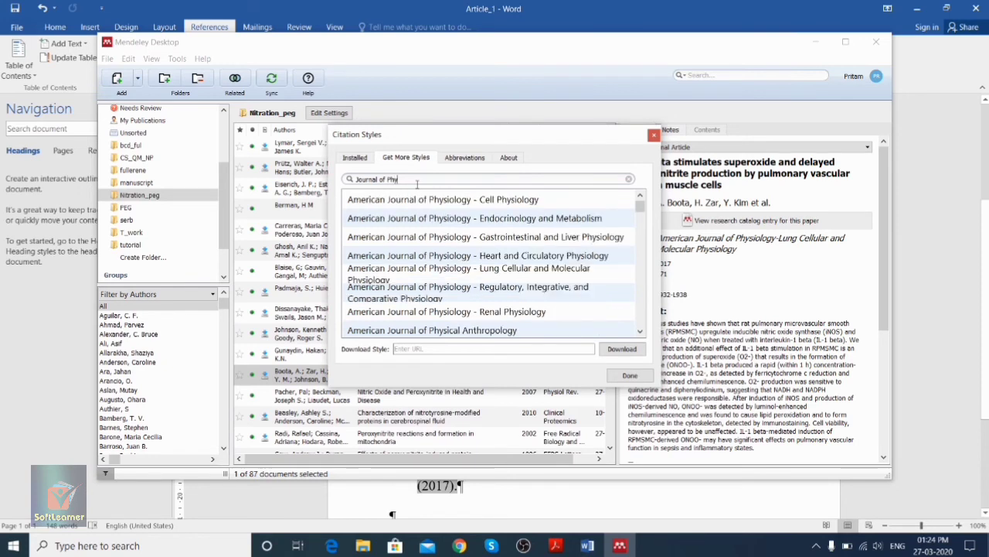
type("sical")
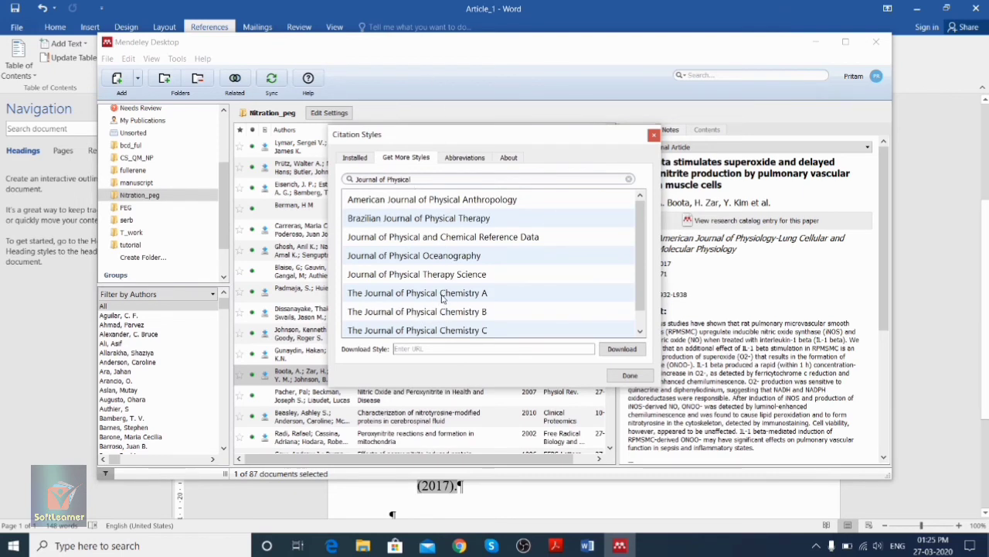
left_click(390, 315)
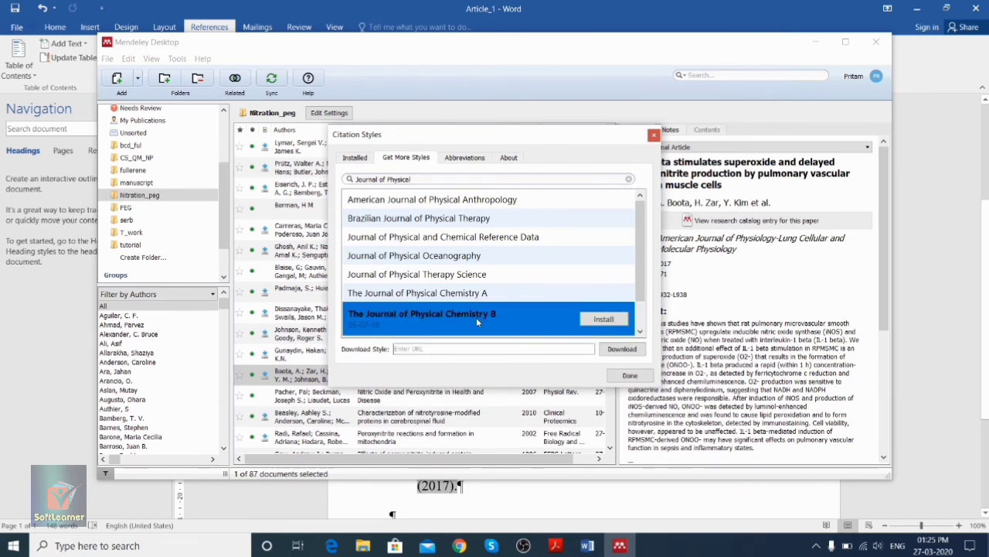
left_click(604, 319)
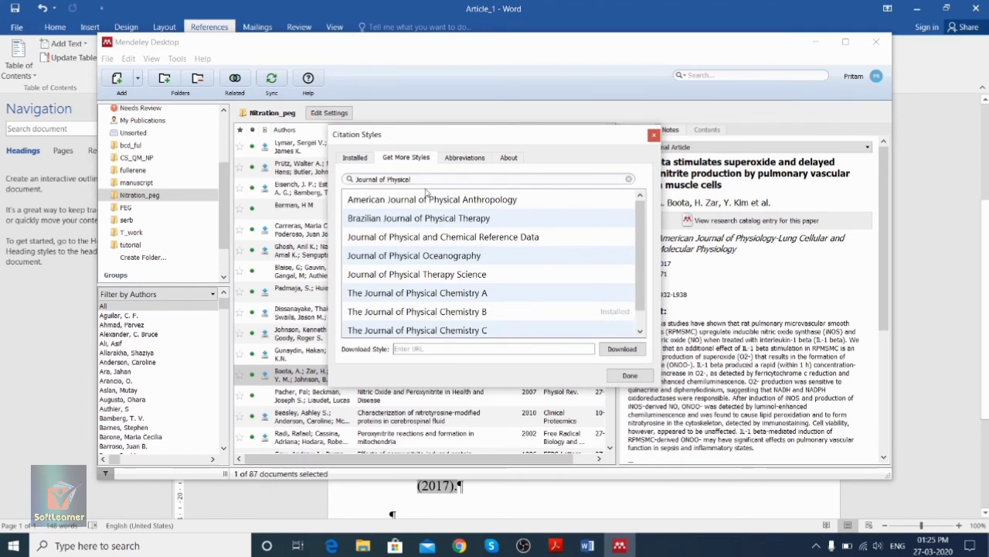
Step: Apply the installed The Journal of Physical Chemistry B style to the document and check the reformatted reference list
left_click(357, 160)
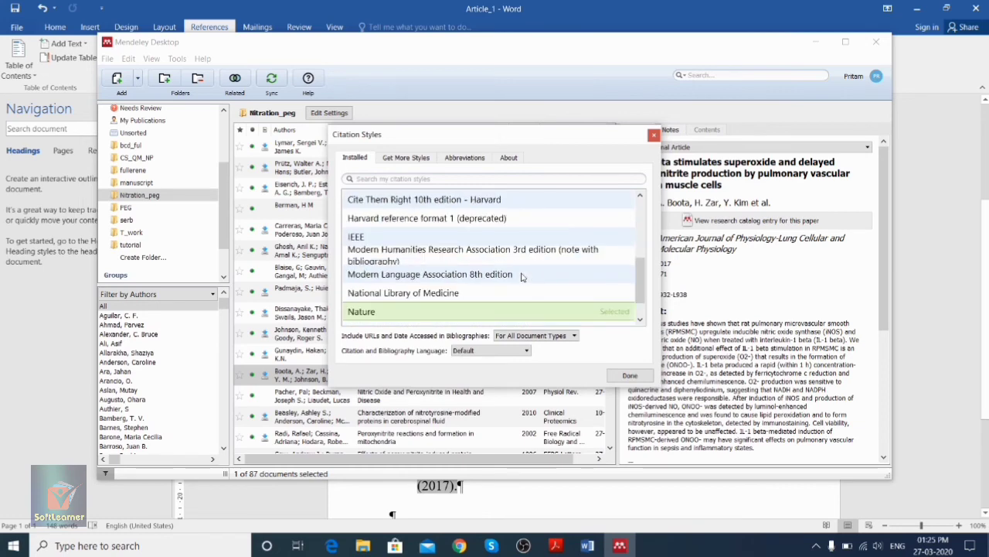
scroll(522, 277, "down", 1)
scroll(500, 309, "up", 2)
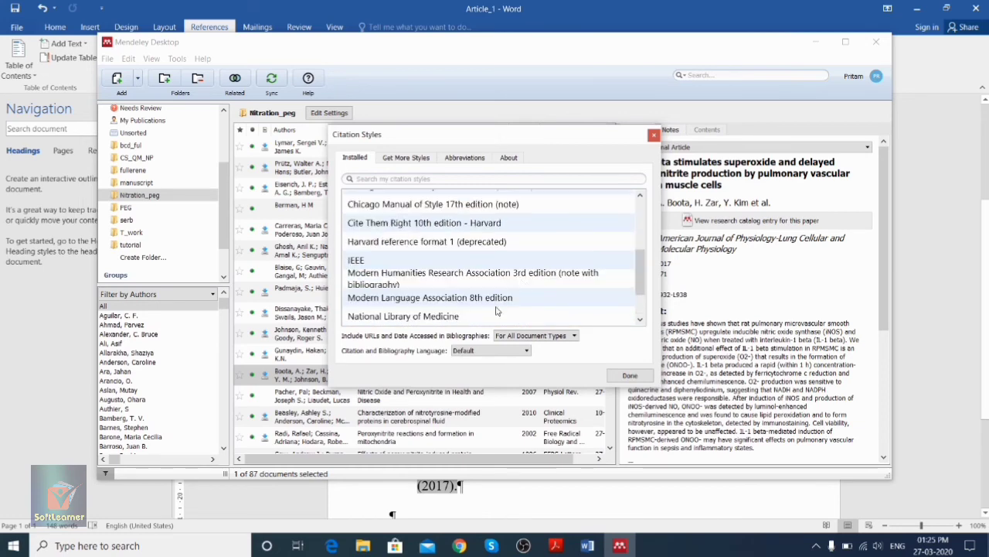
scroll(501, 309, "down", 2)
left_click(409, 299)
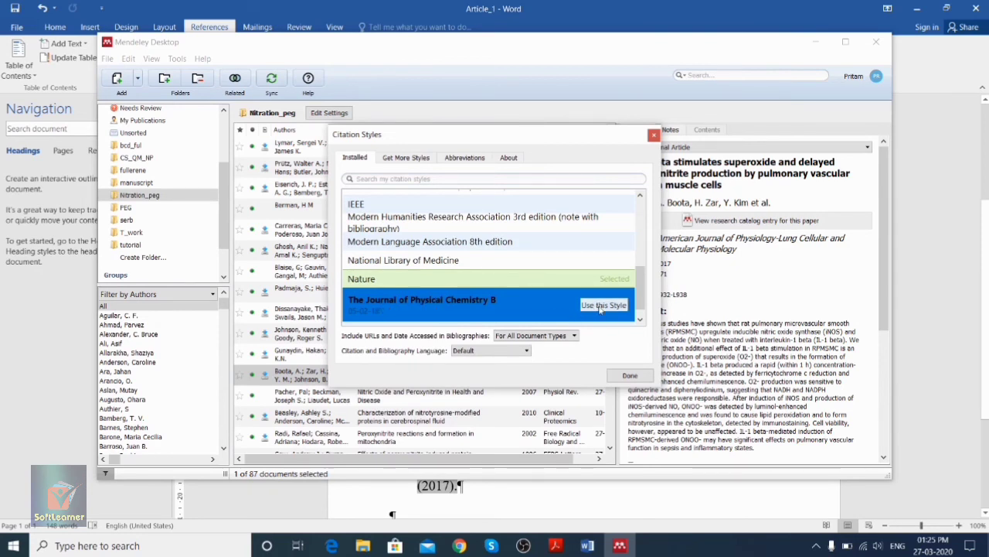
left_click(602, 306)
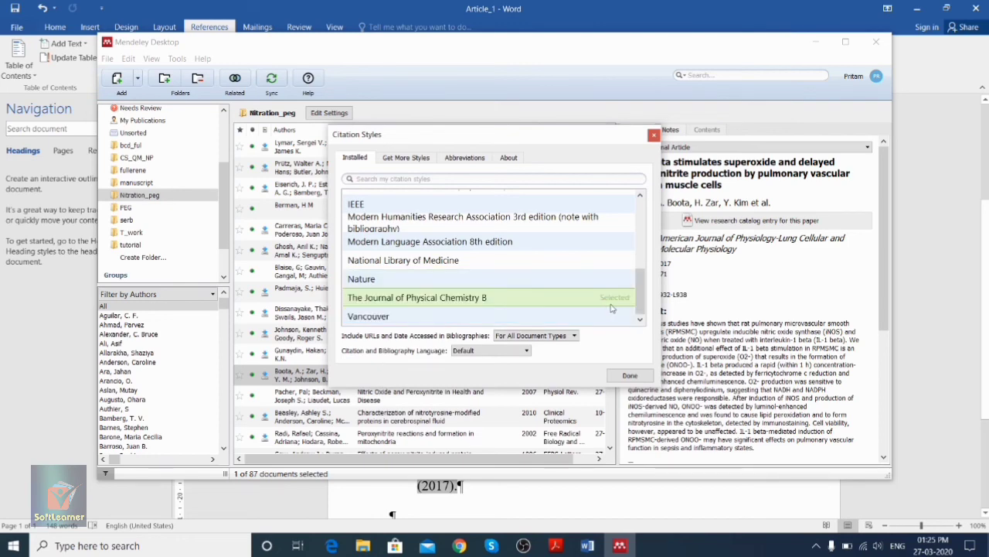
left_click(629, 376)
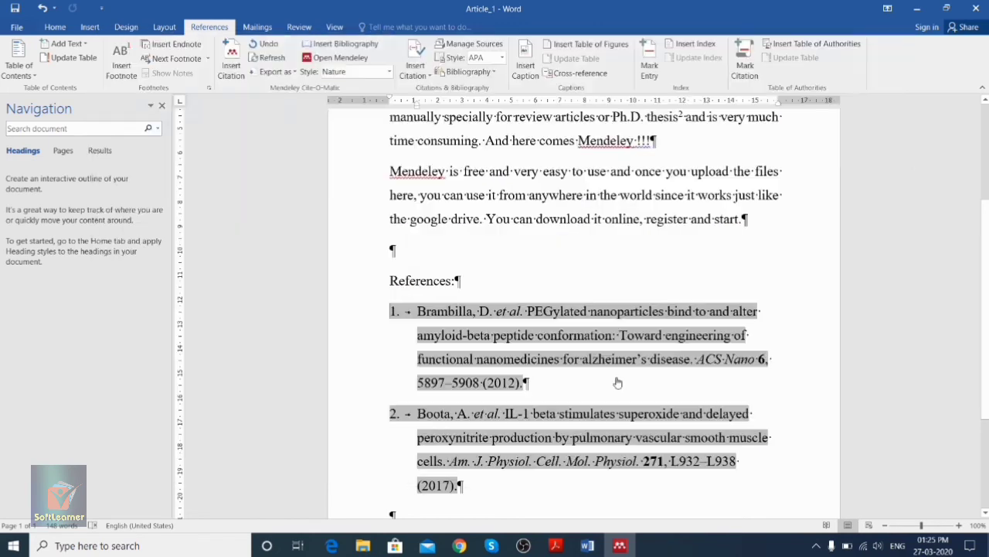
scroll(611, 369, "down", 2)
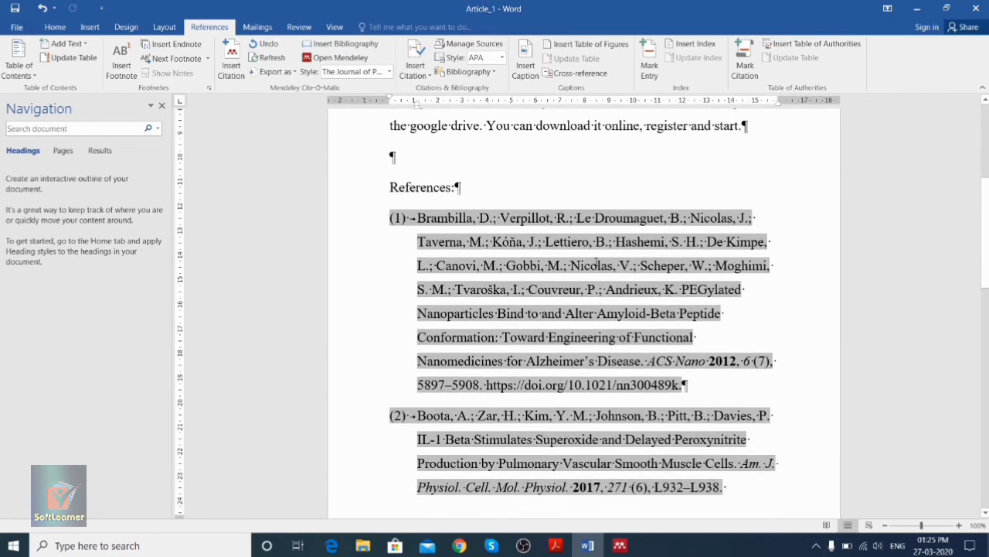
scroll(620, 314, "down", 3)
scroll(630, 305, "down", 3)
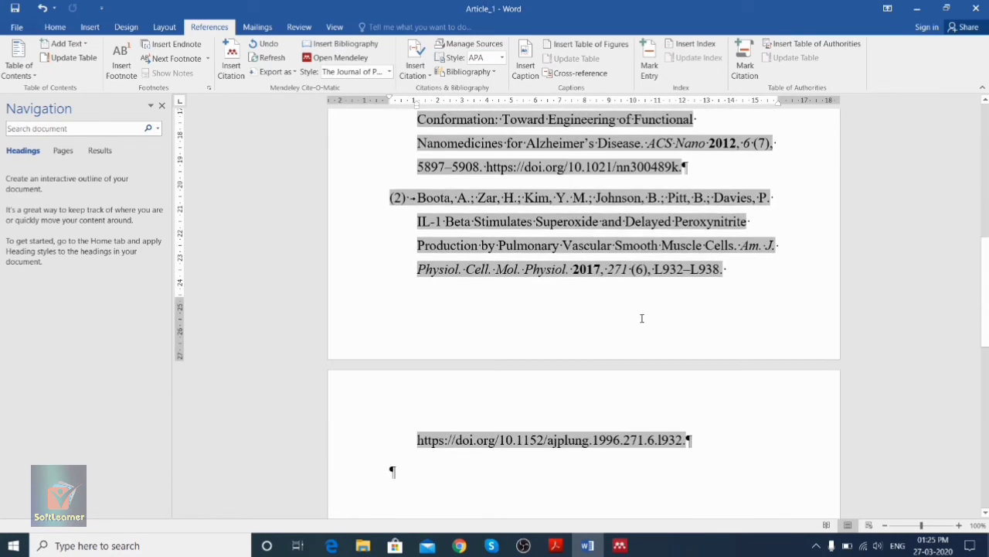
scroll(641, 316, "up", 5)
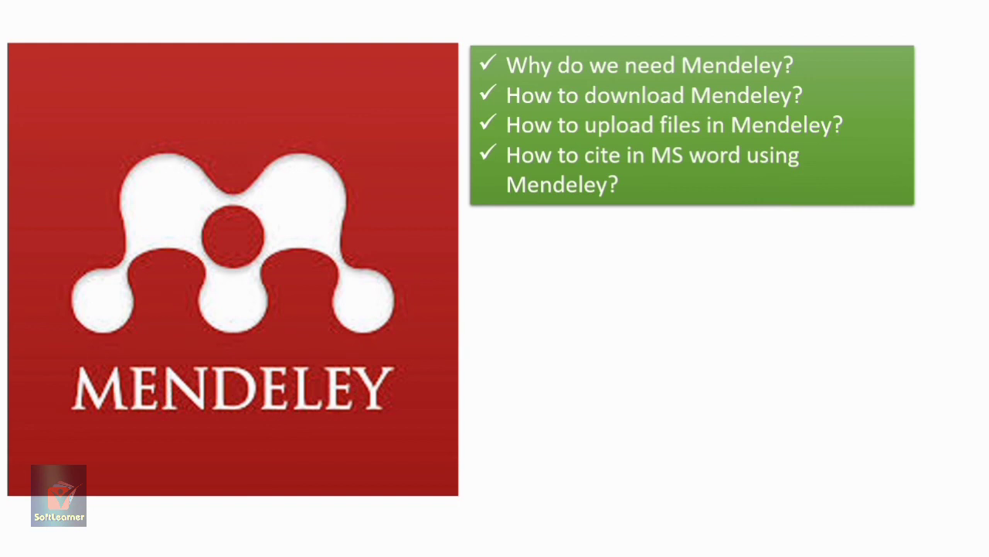
key("Right")
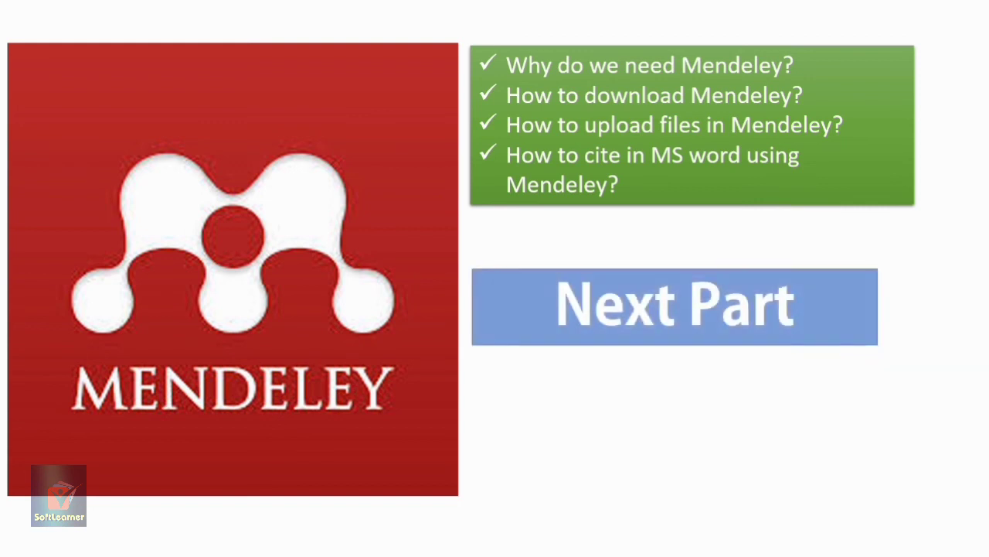